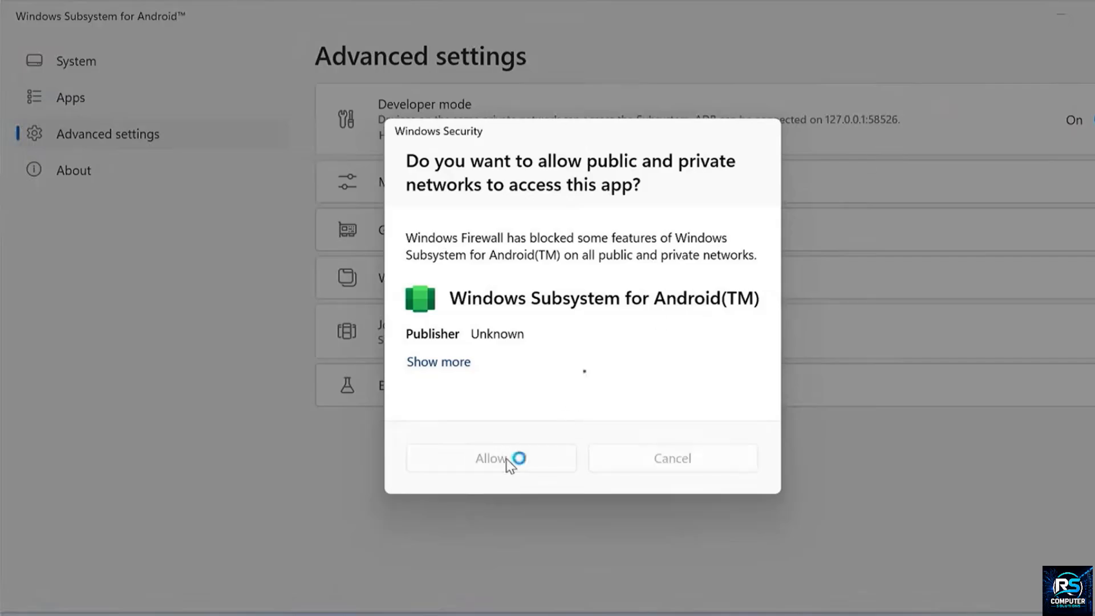
# Dismiss the tip about Teacher Approved apps and browse the recommendations on the Play Store's Apps page.
pyautogui.click(525, 149)
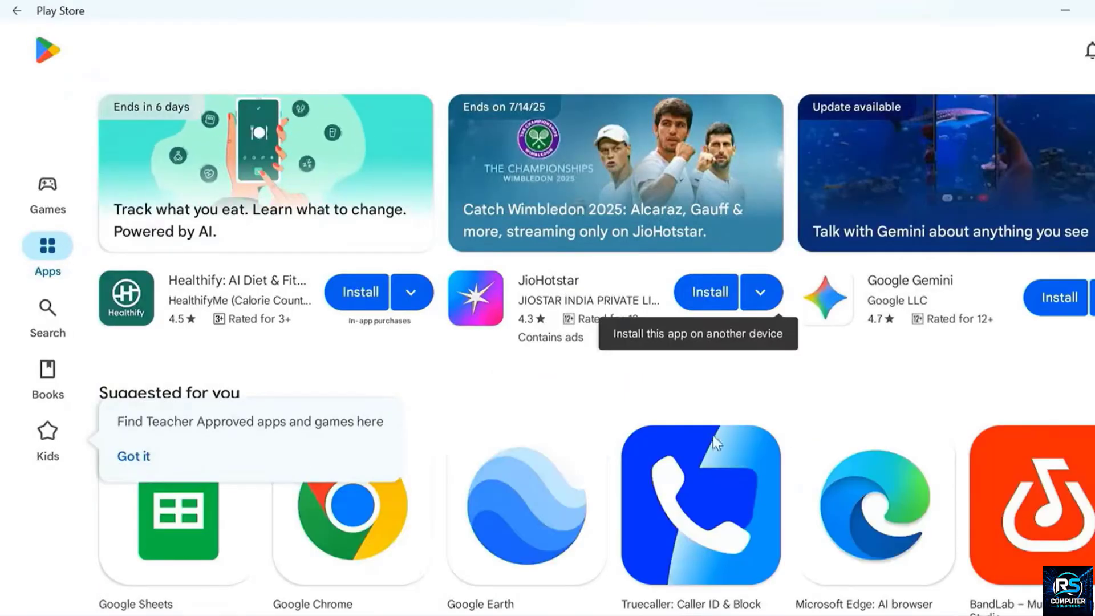
pyautogui.click(134, 459)
pyautogui.scroll(-15, 687, 489)
pyautogui.scroll(-3, 685, 485)
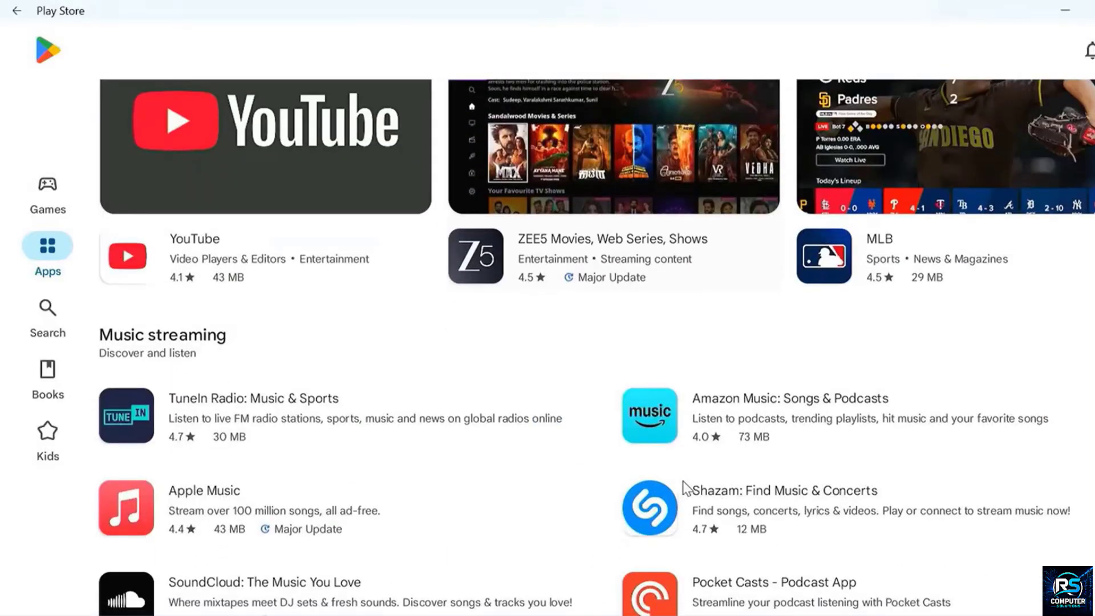
pyautogui.scroll(6, 683, 481)
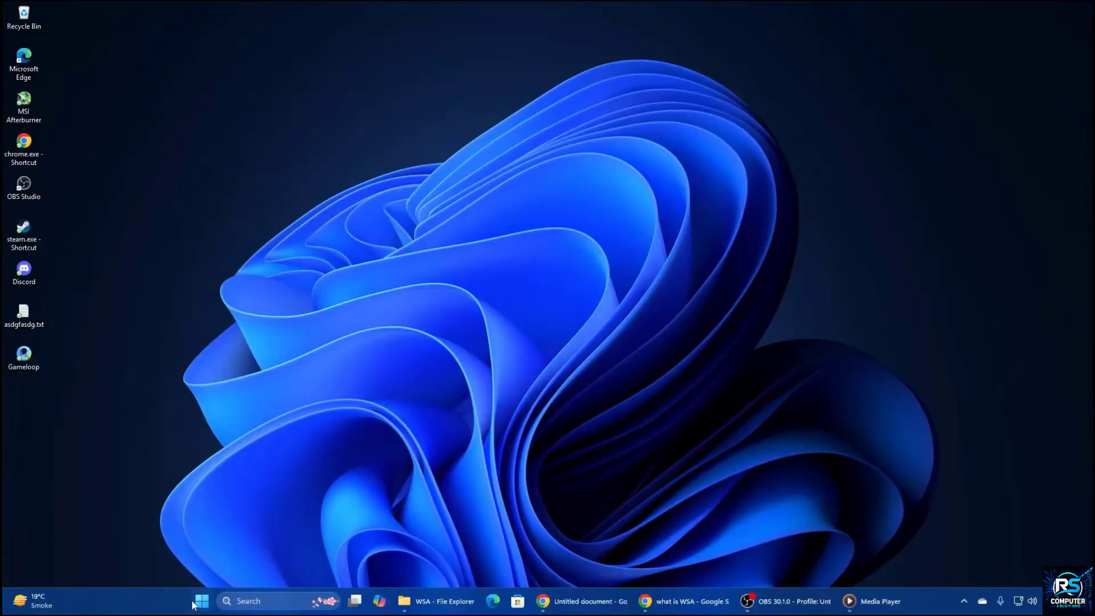
# Check in Task Manager's CPU performance details whether virtualization is enabled, and close Task Manager.
pyautogui.rightClick(194, 606)
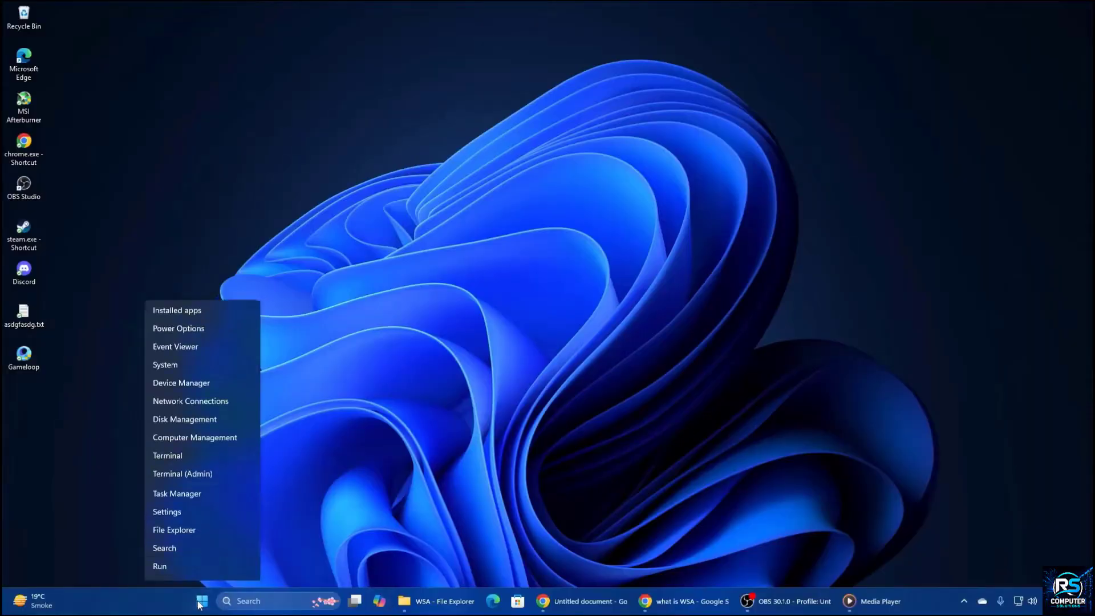
pyautogui.click(174, 462)
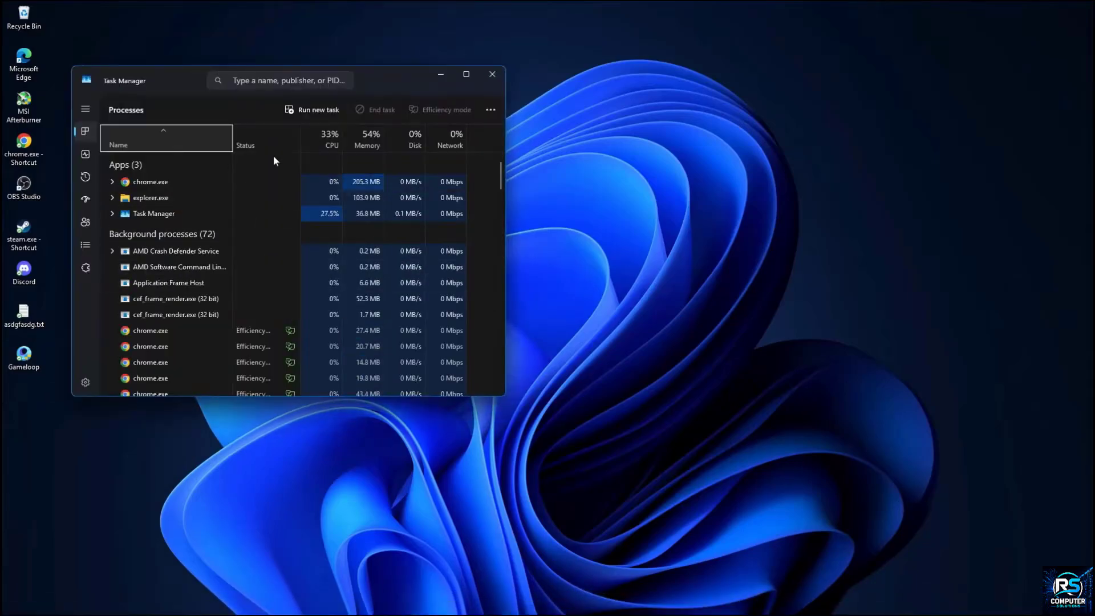
pyautogui.click(85, 154)
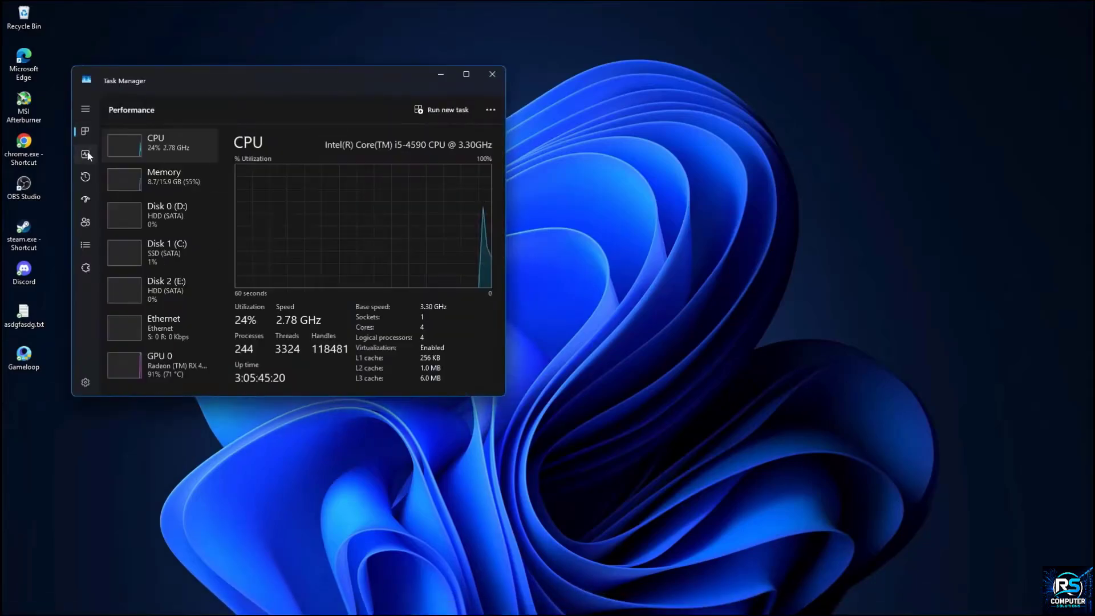
pyautogui.click(467, 74)
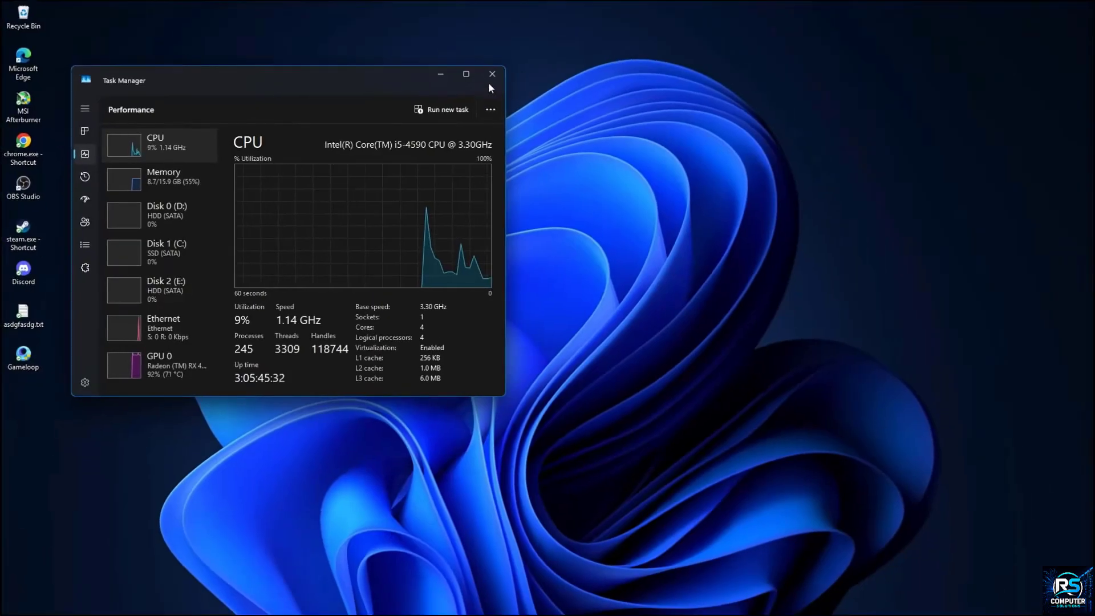
pyautogui.click(489, 77)
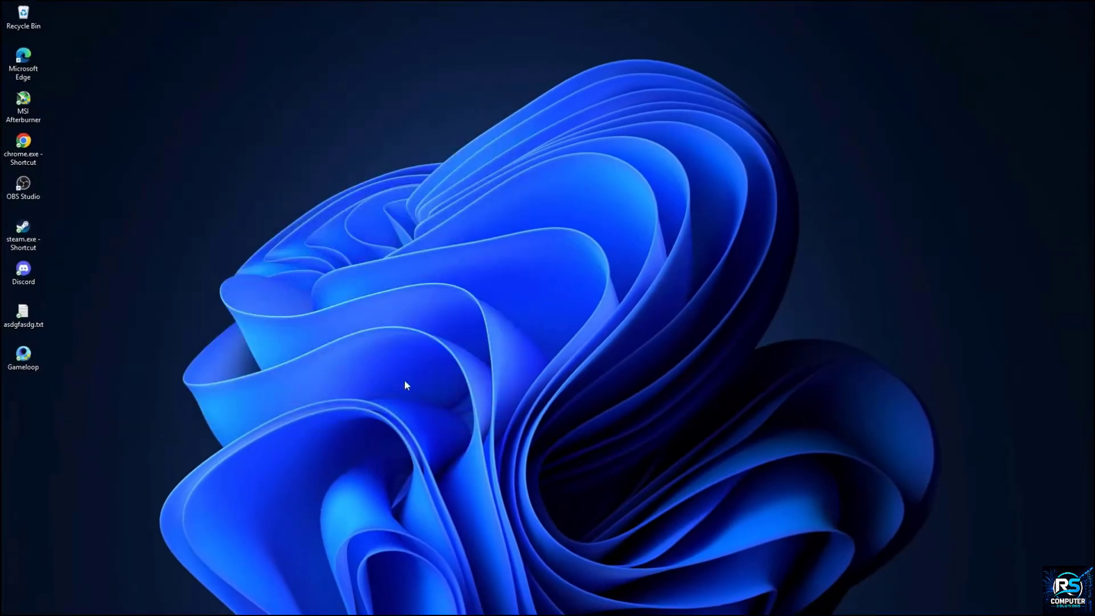
# Bring up the Windows Features dialog and enable the Virtual Machine Platform feature.
pyautogui.click(273, 601)
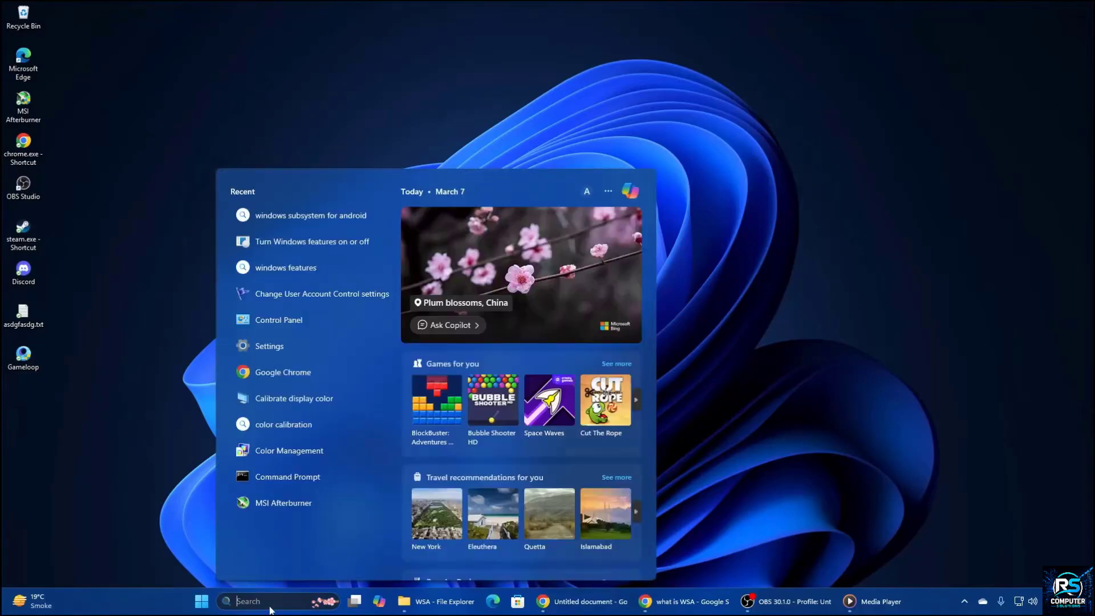
pyautogui.click(313, 245)
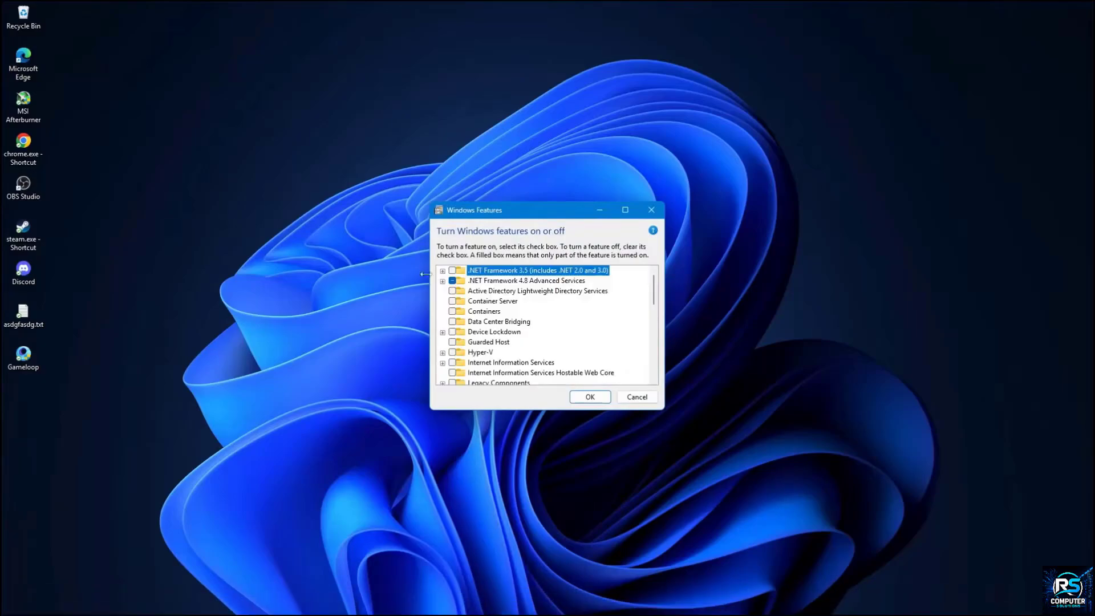
pyautogui.scroll(-3, 521, 304)
pyautogui.scroll(-3, 520, 304)
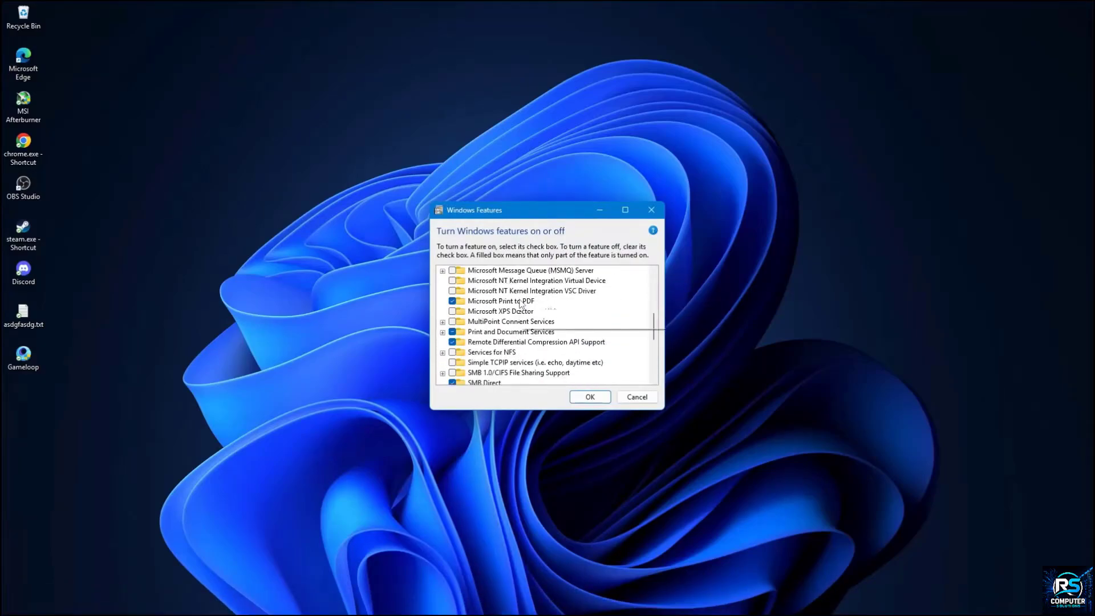
pyautogui.scroll(-2, 520, 304)
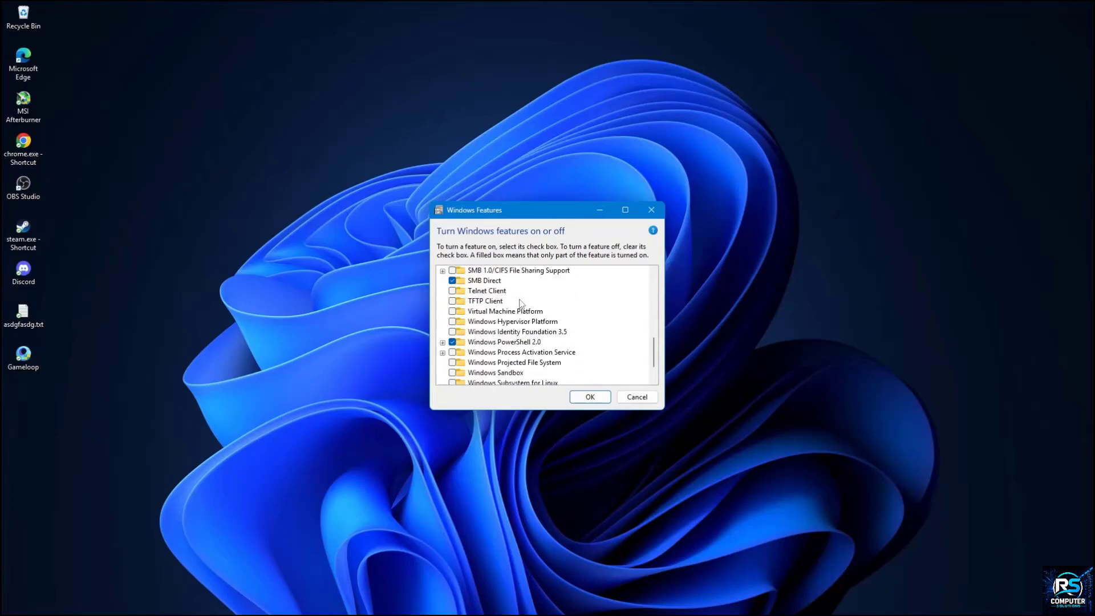
pyautogui.scroll(5, 520, 304)
pyautogui.scroll(2, 520, 304)
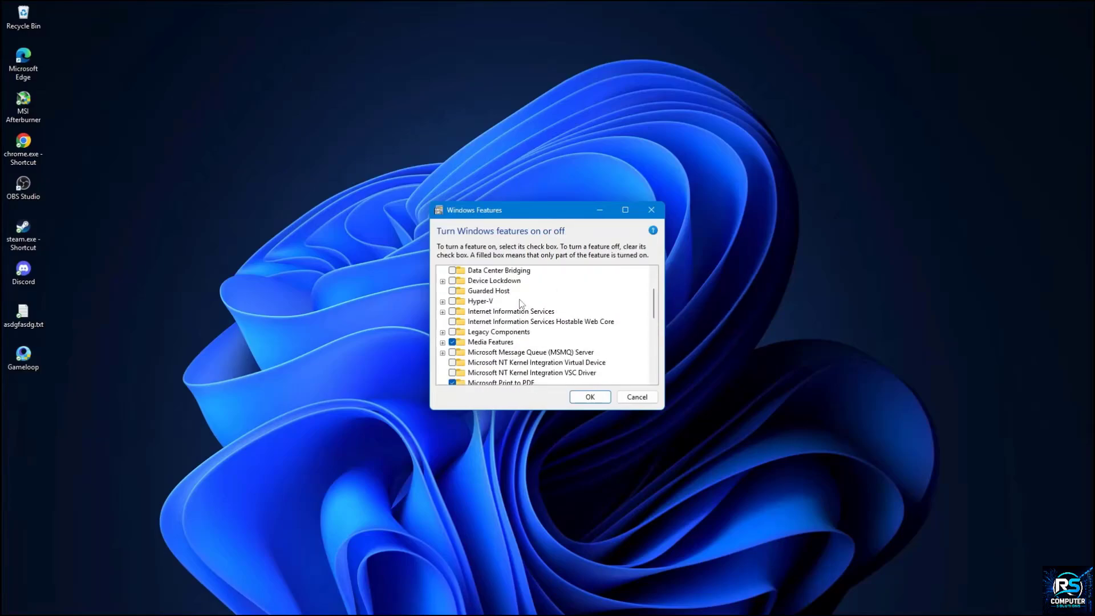
pyautogui.scroll(-5, 520, 304)
pyautogui.scroll(-1, 520, 304)
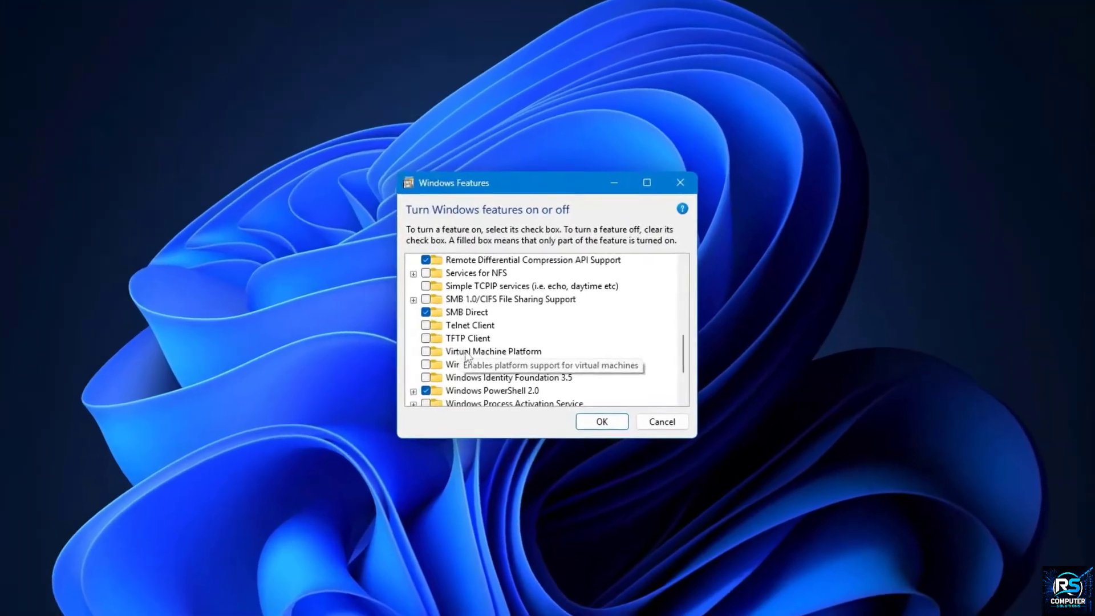
pyautogui.click(466, 352)
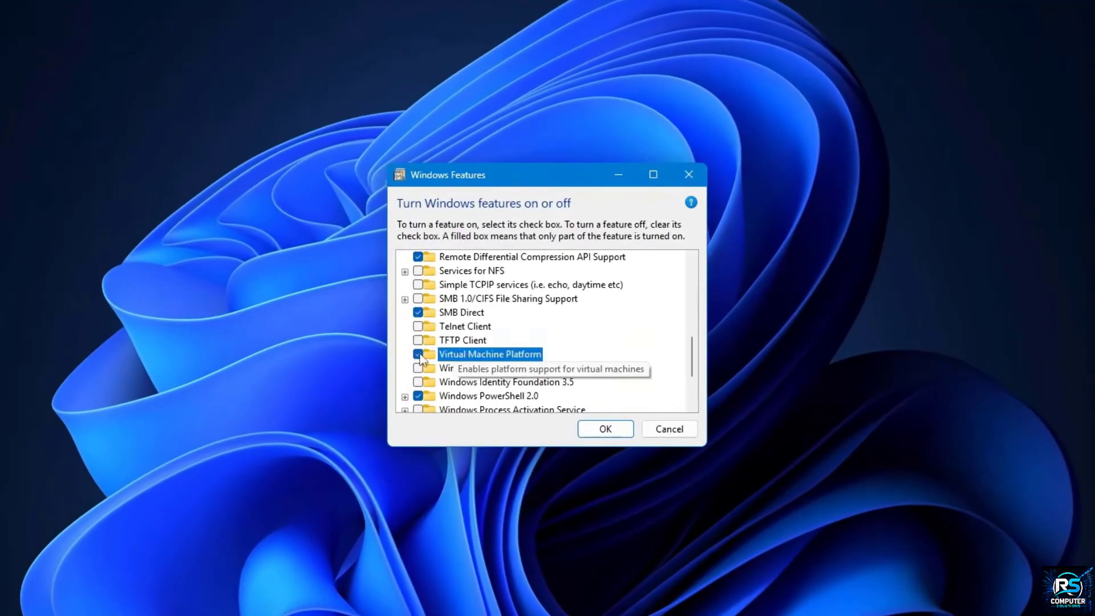
# Enable Hyper-V in the Windows features list as well and apply the feature changes.
pyautogui.scroll(5, 467, 342)
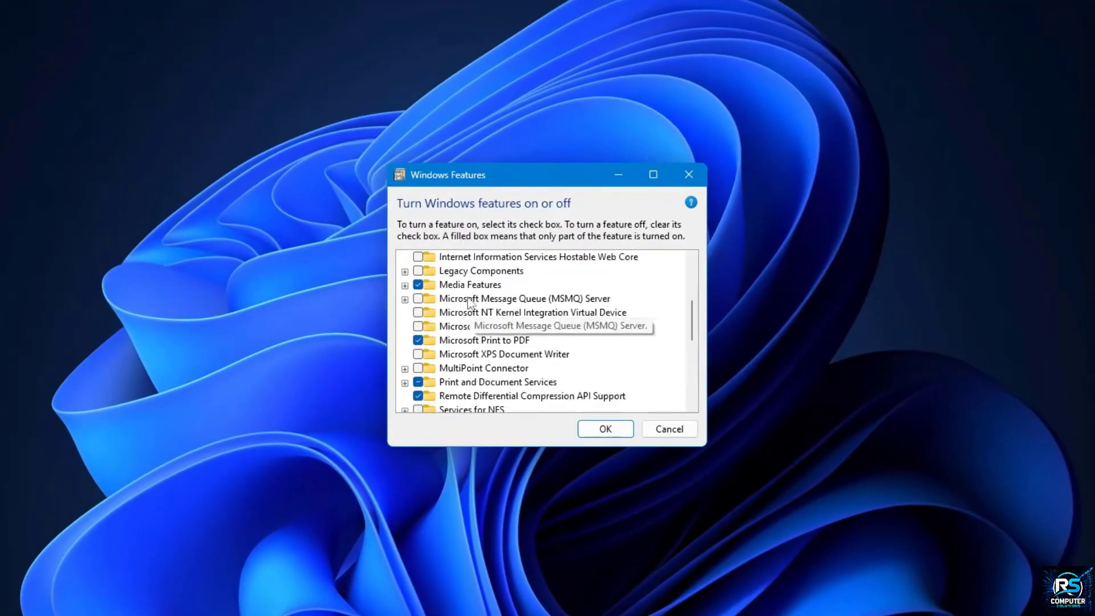
pyautogui.scroll(2, 469, 303)
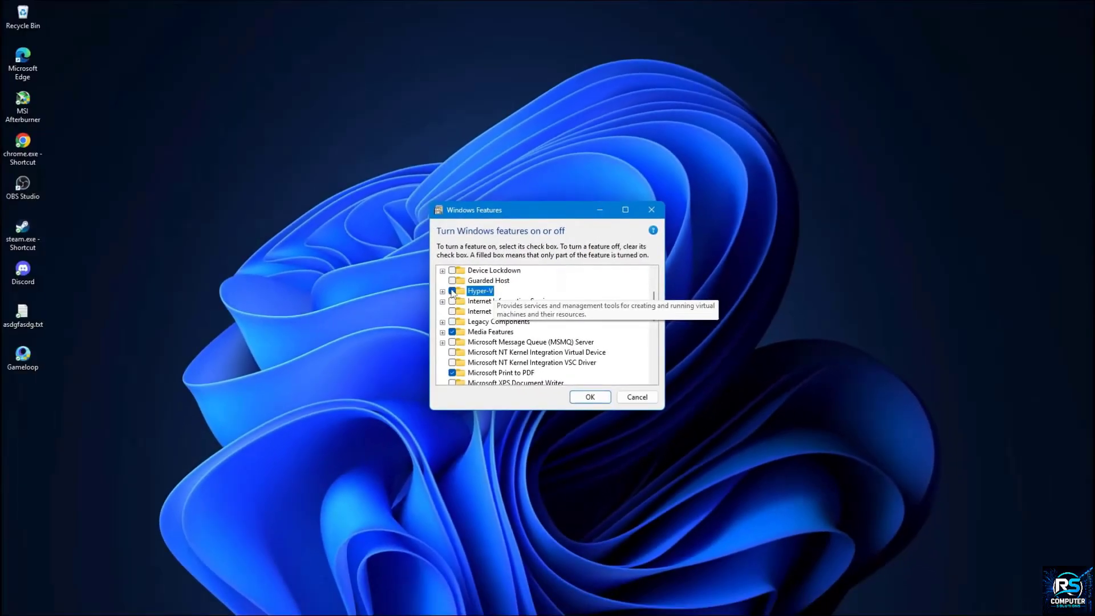
pyautogui.click(422, 285)
pyautogui.click(588, 398)
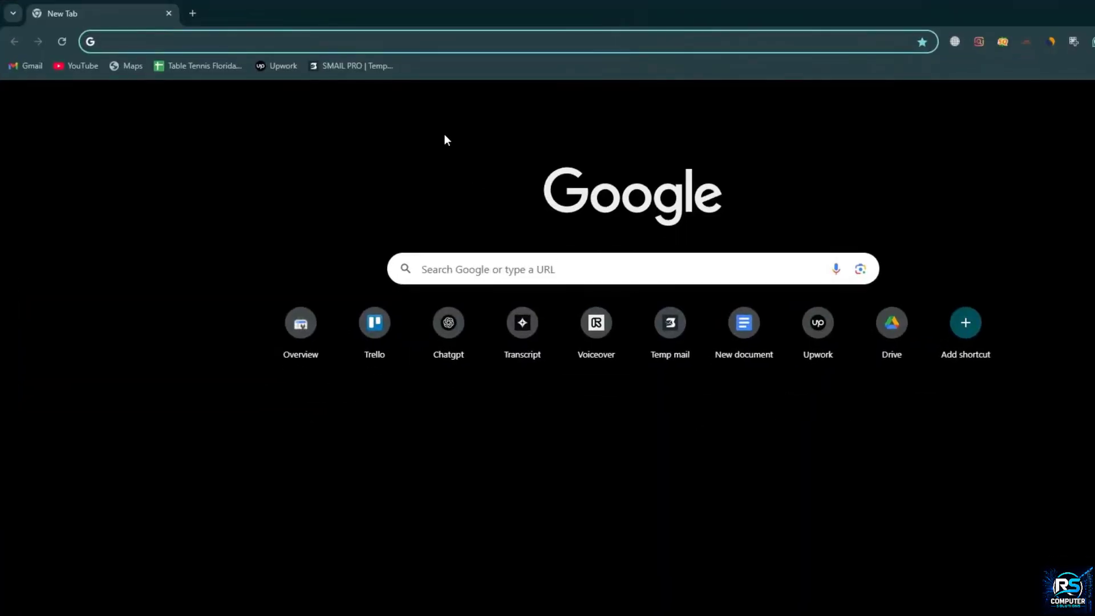
# Search Google for "wsa github" and go to the MustardChef/WSABuilds repository.
pyautogui.write('wsa github')
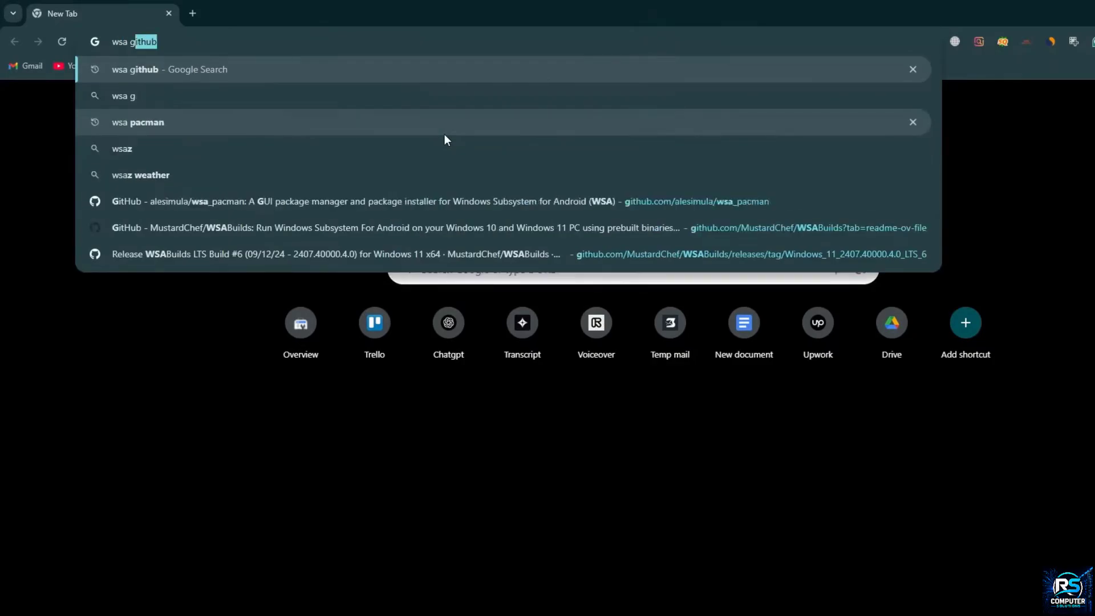
pyautogui.press('Return')
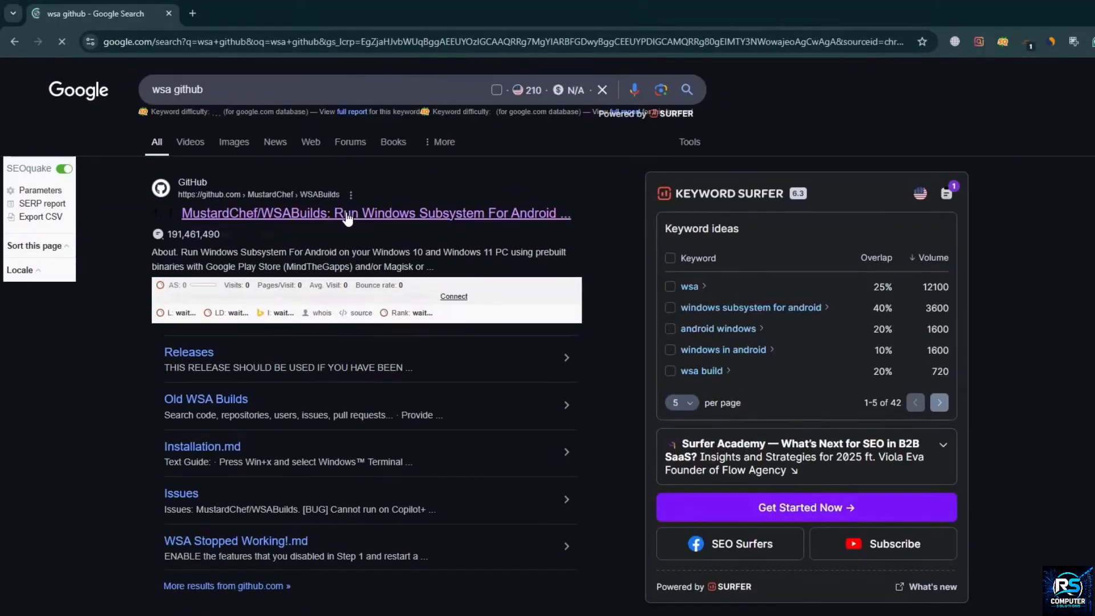
pyautogui.click(351, 196)
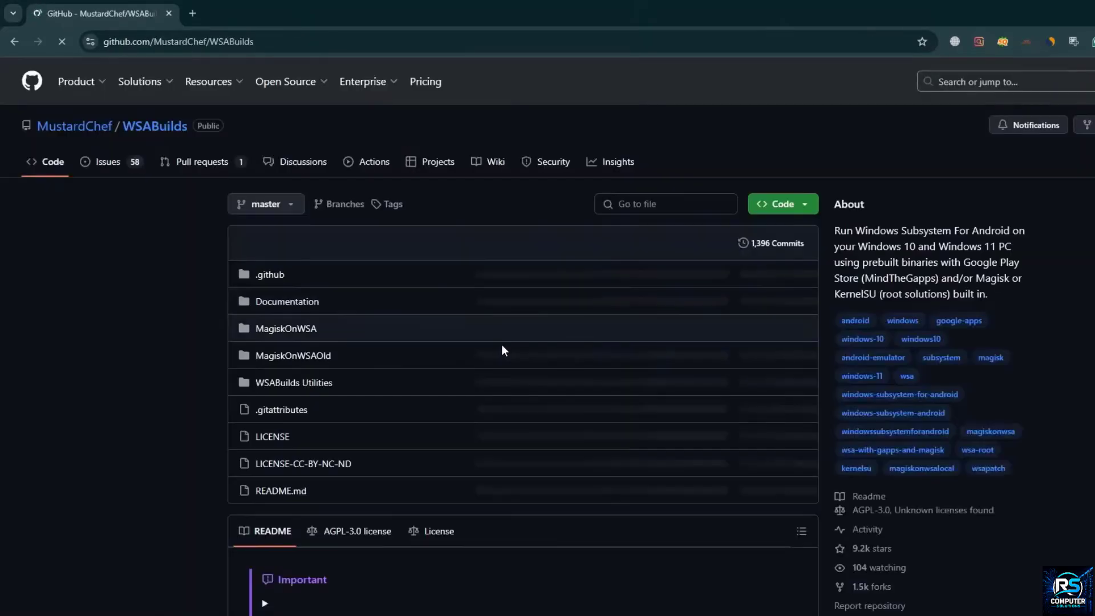
# Go to the latest stable Windows 11 x64 build from the README's download table and find the release's downloadable files.
pyautogui.scroll(-10, 502, 344)
pyautogui.scroll(-12, 501, 345)
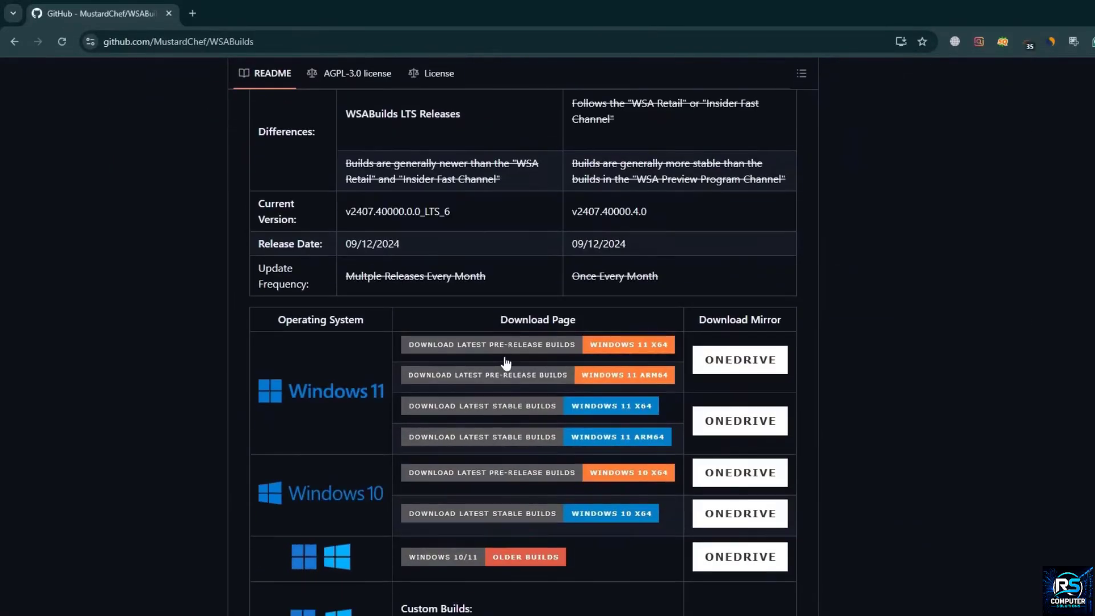
pyautogui.click(483, 407)
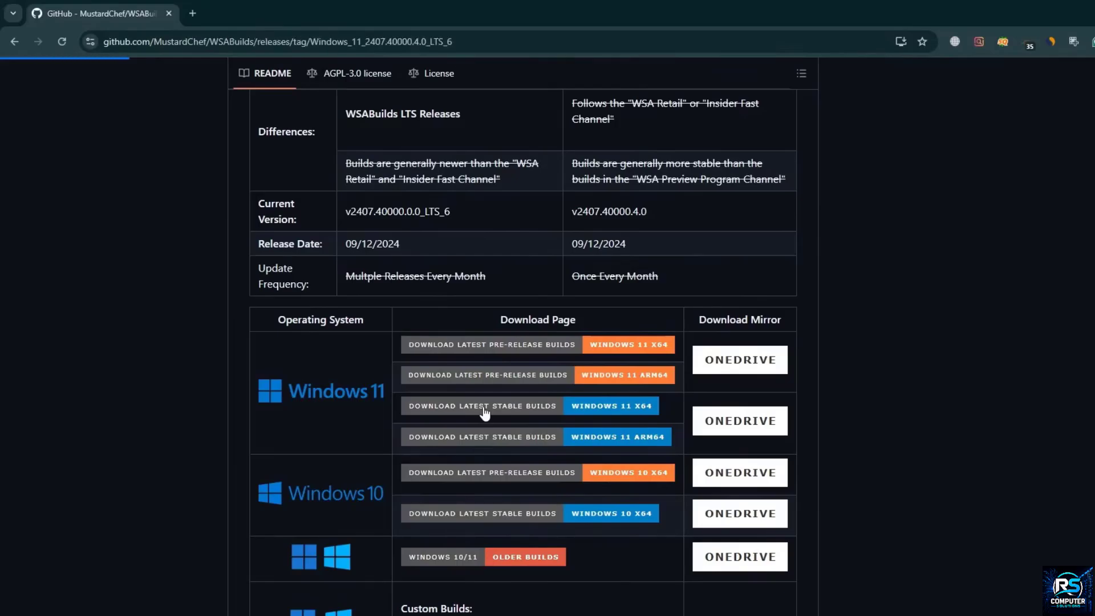
pyautogui.scroll(-8, 482, 412)
pyautogui.scroll(-15, 482, 412)
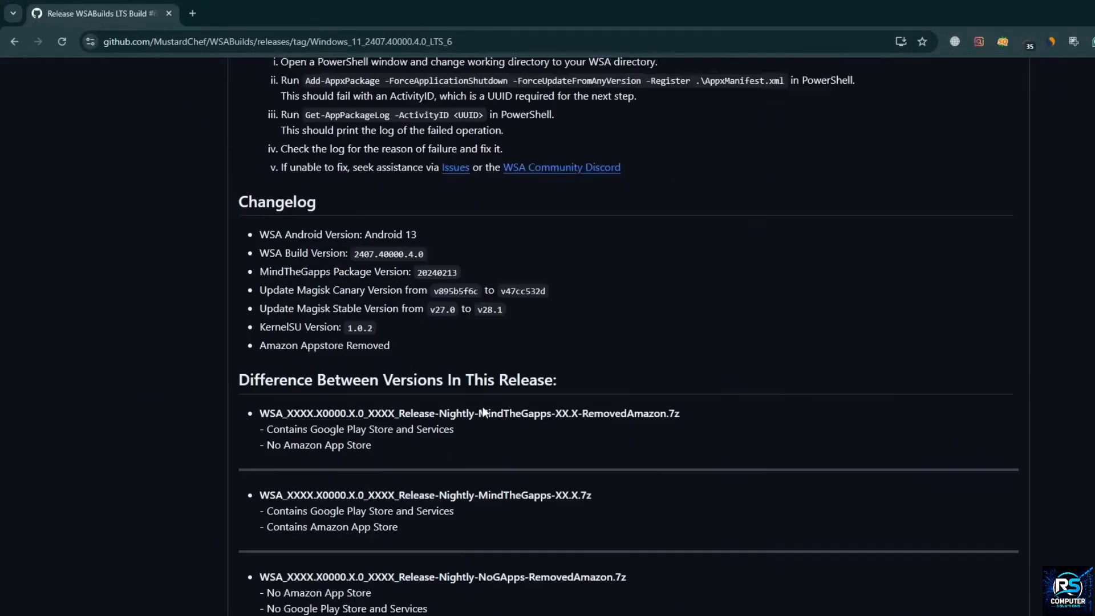
pyautogui.scroll(-4, 483, 407)
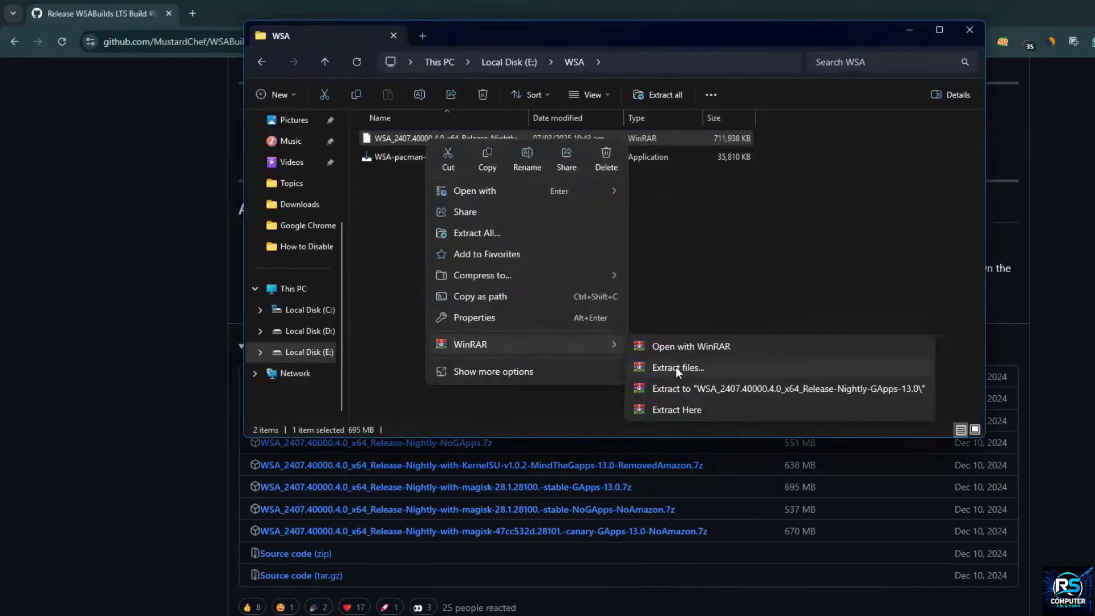
# Extract the WSA_2407.40000.4.0_x64_Release-Nightly-GApps-13.0 archive into its own folder and go into the inner WSA_2407.40000.4.0_x64 folder.
pyautogui.click(759, 382)
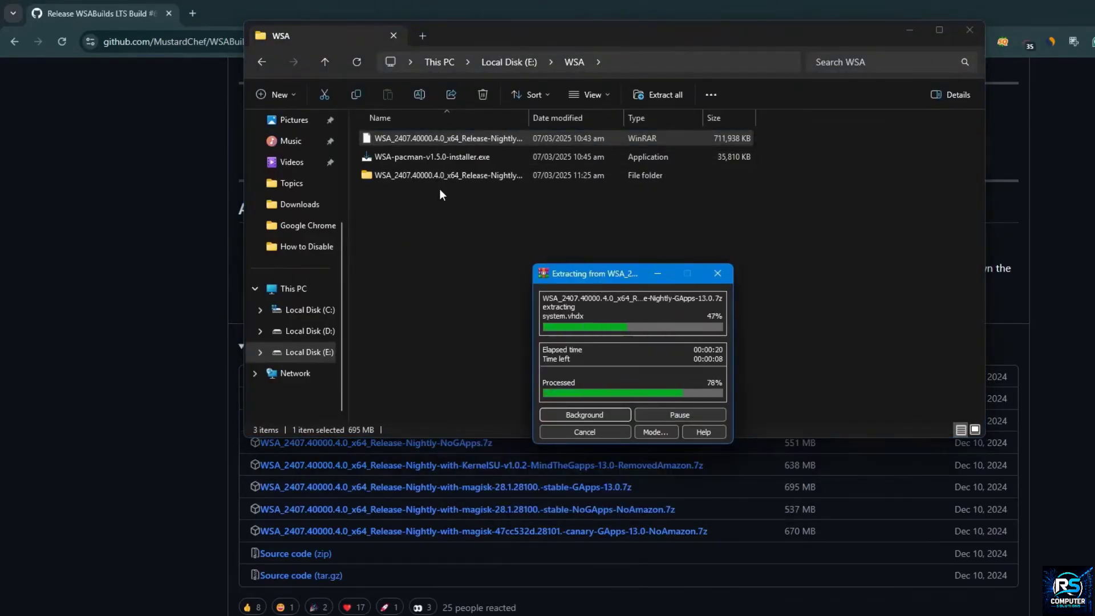
pyautogui.click(462, 180)
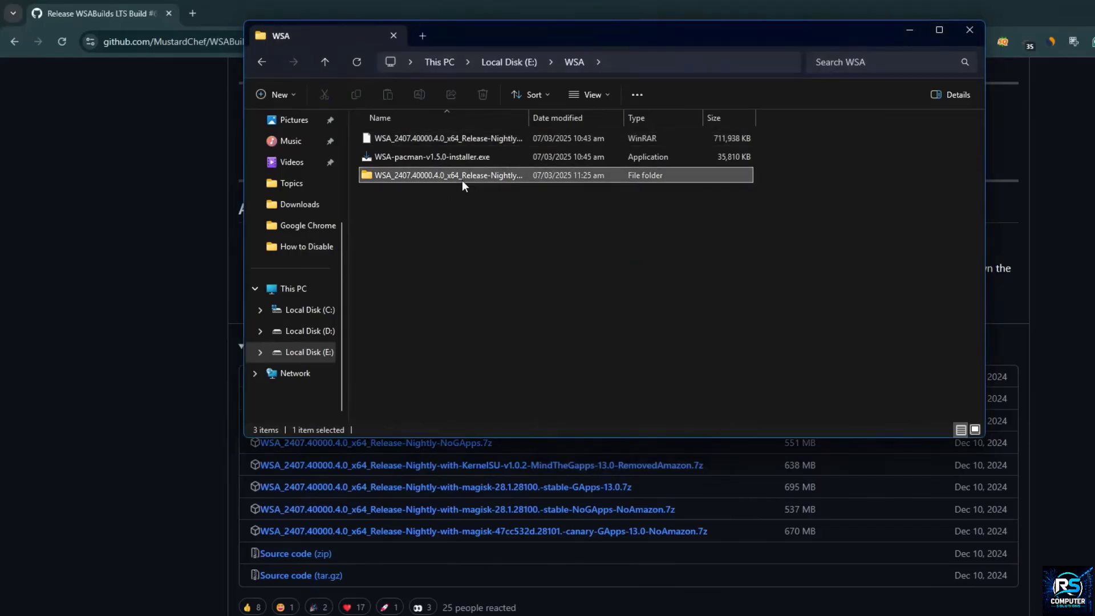
pyautogui.doubleClick(462, 175)
pyautogui.doubleClick(451, 142)
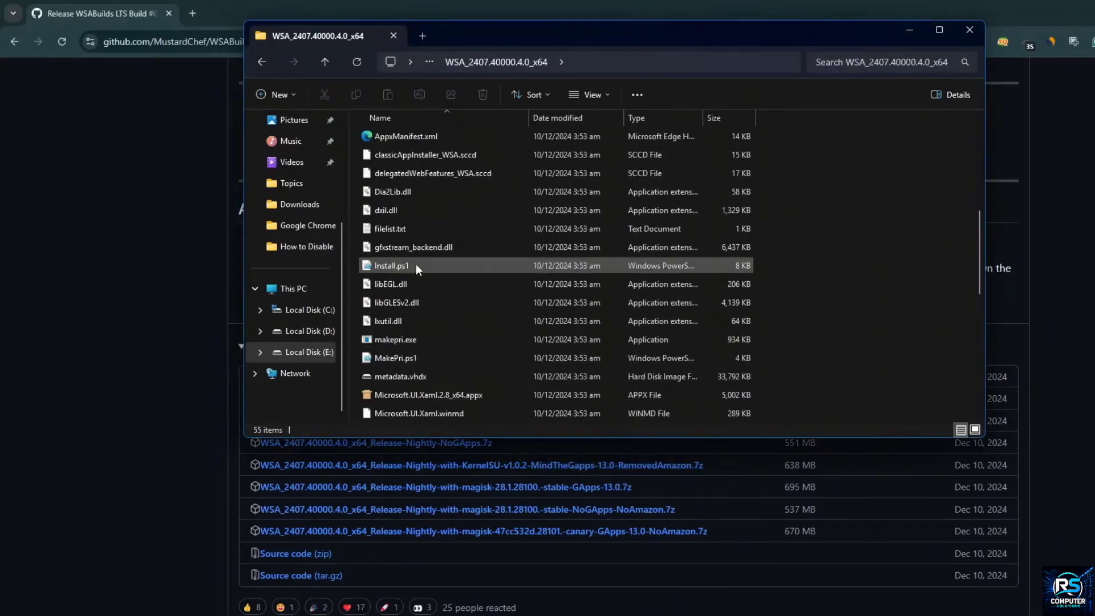
# Launch the Run.bat installer with permission to make changes, and continue past the optional diagnostic data prompt without sharing data.
pyautogui.scroll(-10, 417, 296)
pyautogui.doubleClick(388, 228)
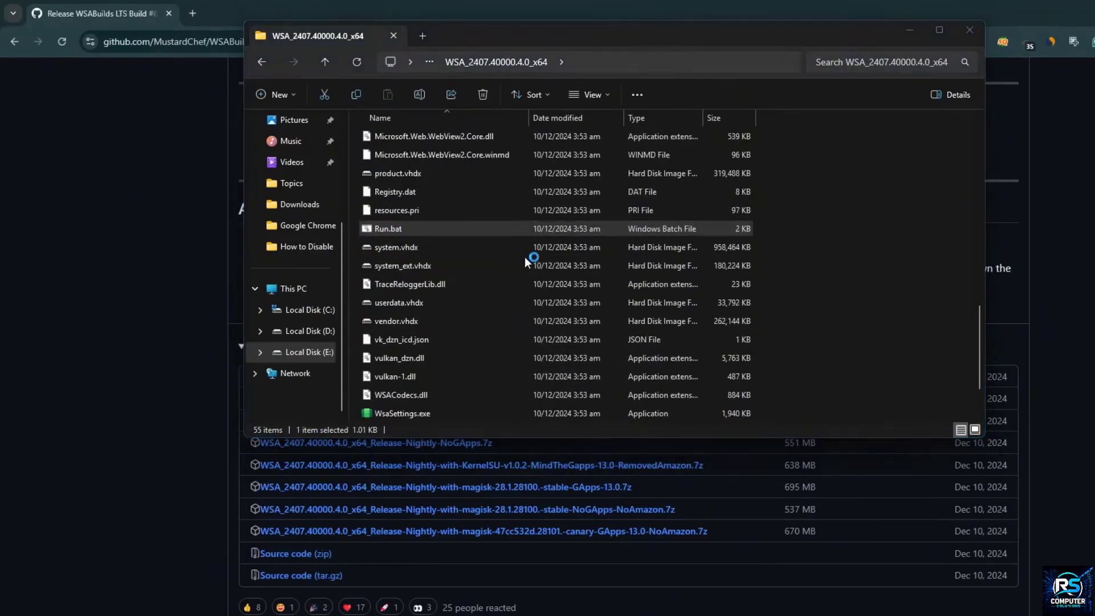
pyautogui.click(509, 273)
pyautogui.press('Return')
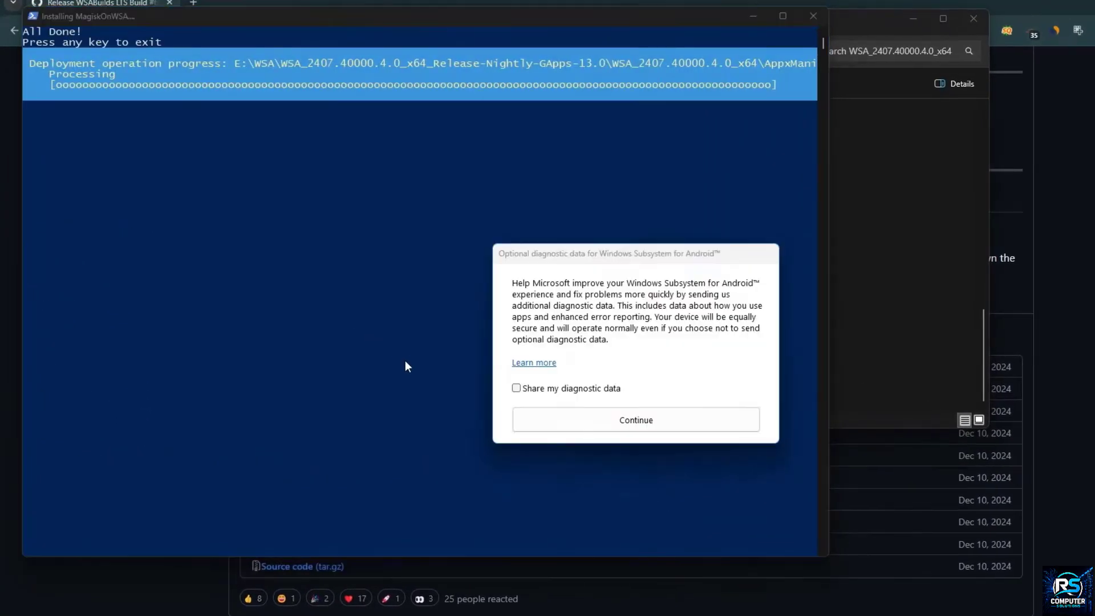
pyautogui.click(599, 420)
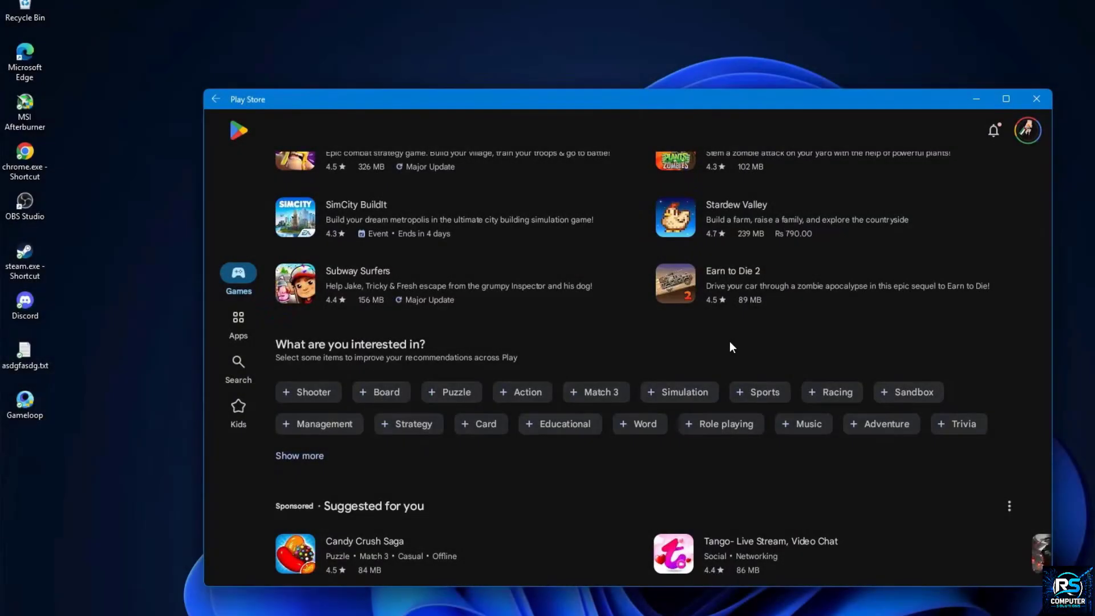
# Switch from the Play Store to the Windows Subsystem for Android settings window.
pyautogui.scroll(4, 730, 342)
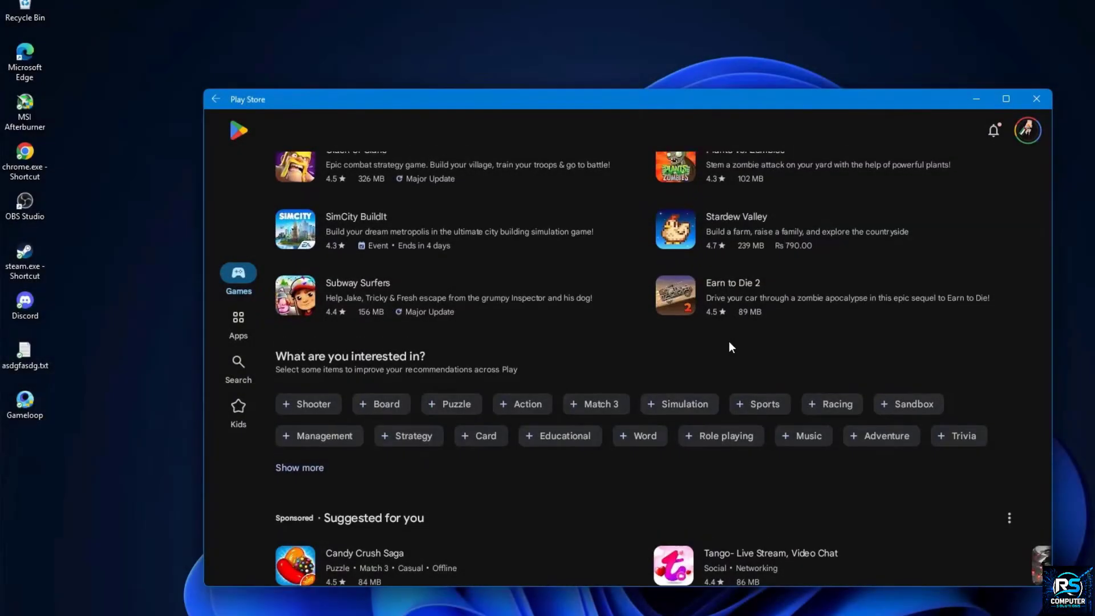
pyautogui.scroll(-3, 730, 343)
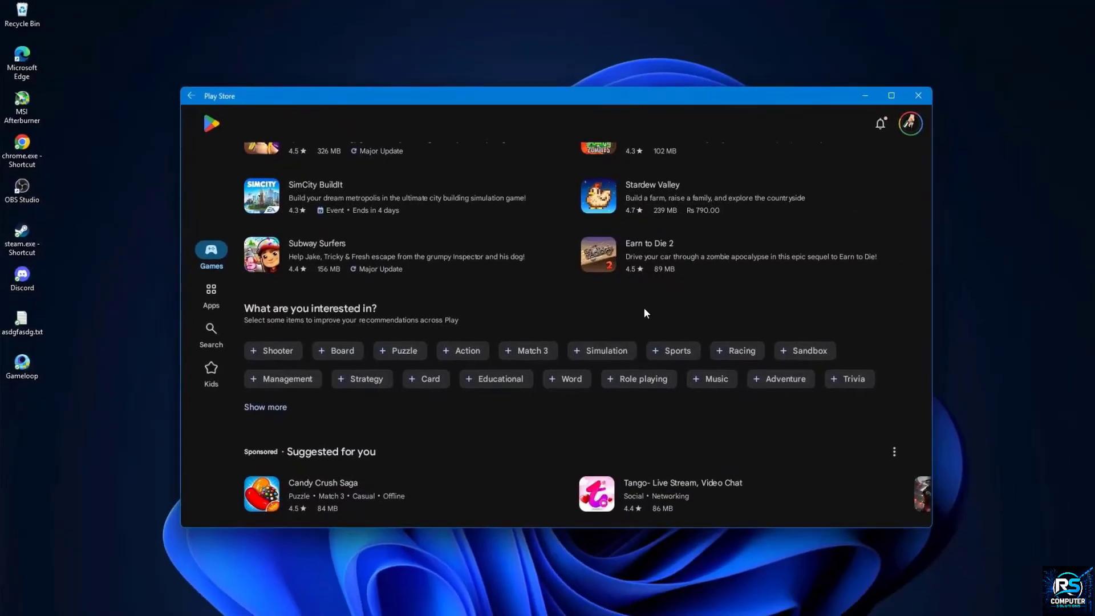
pyautogui.moveTo(312, 607)
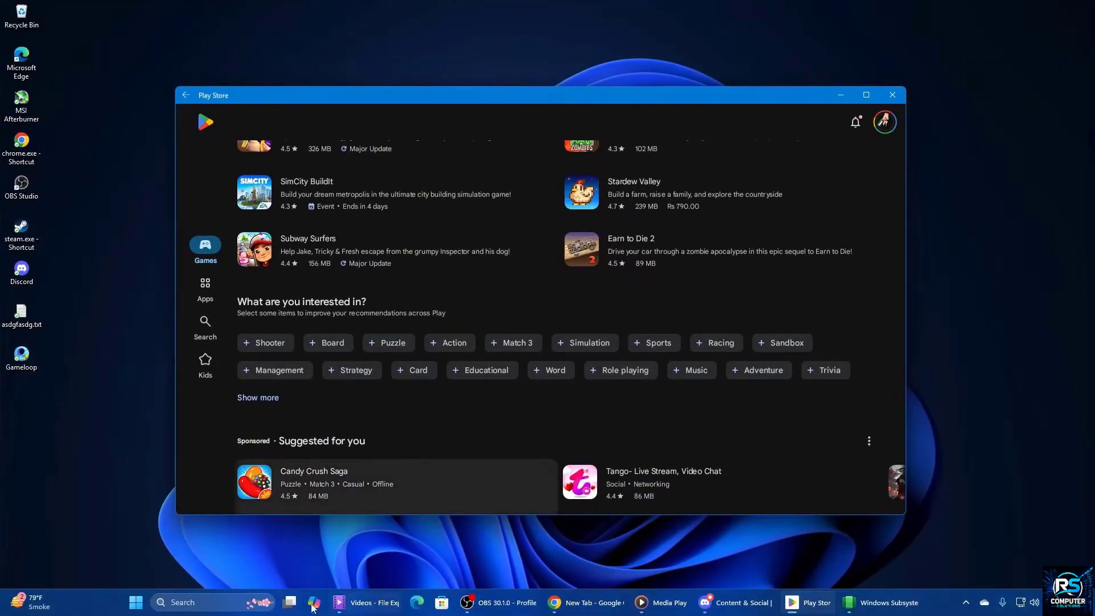
pyautogui.click(876, 611)
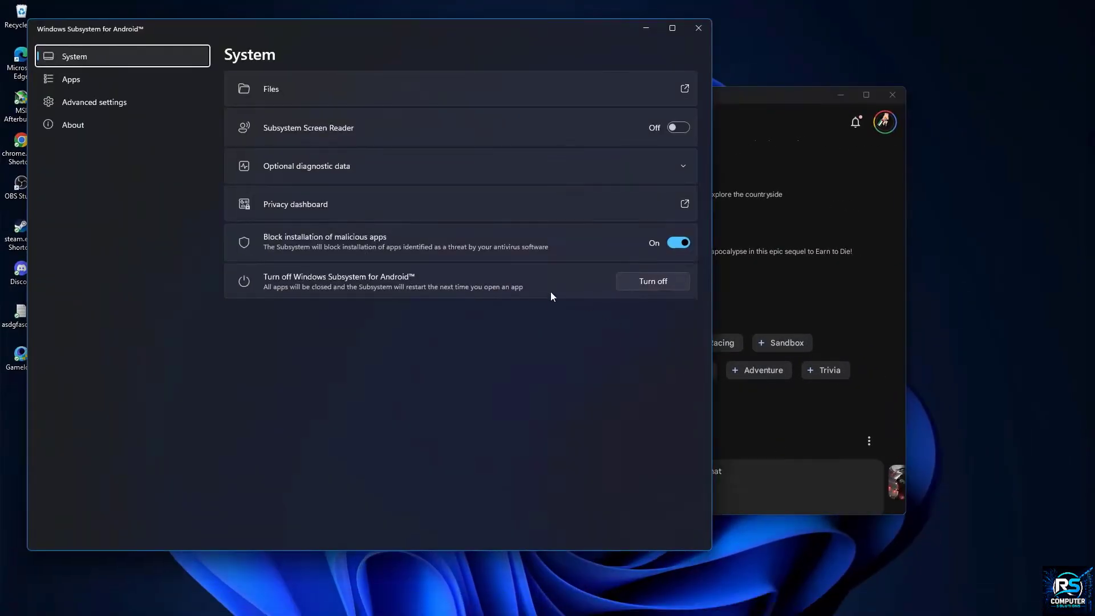
# Turn on Developer mode in the subsystem's advanced settings and go to the Android developer options.
pyautogui.click(88, 102)
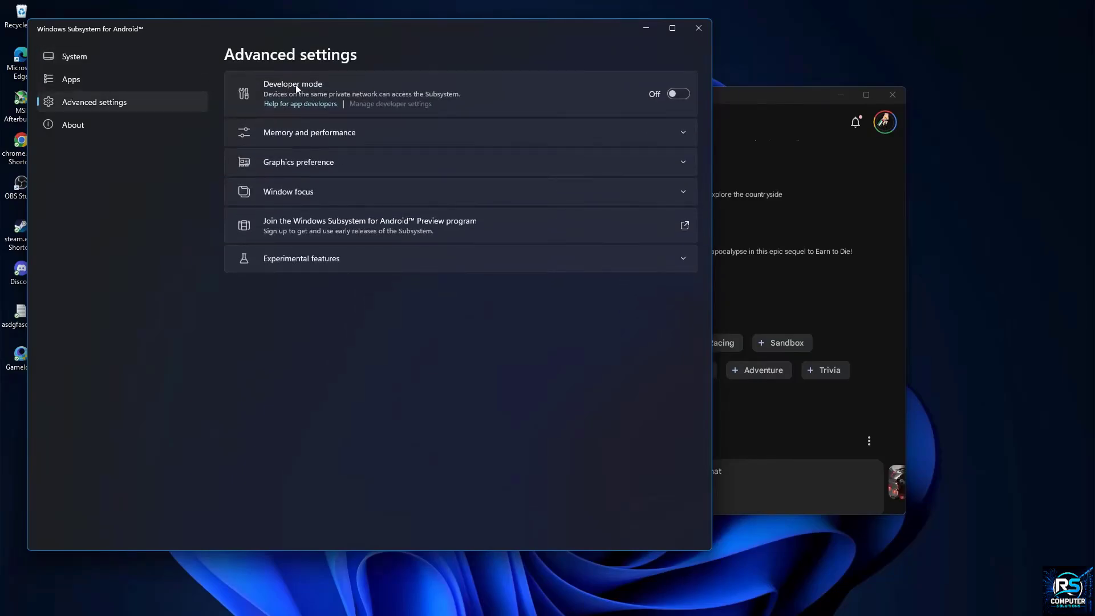
pyautogui.click(678, 94)
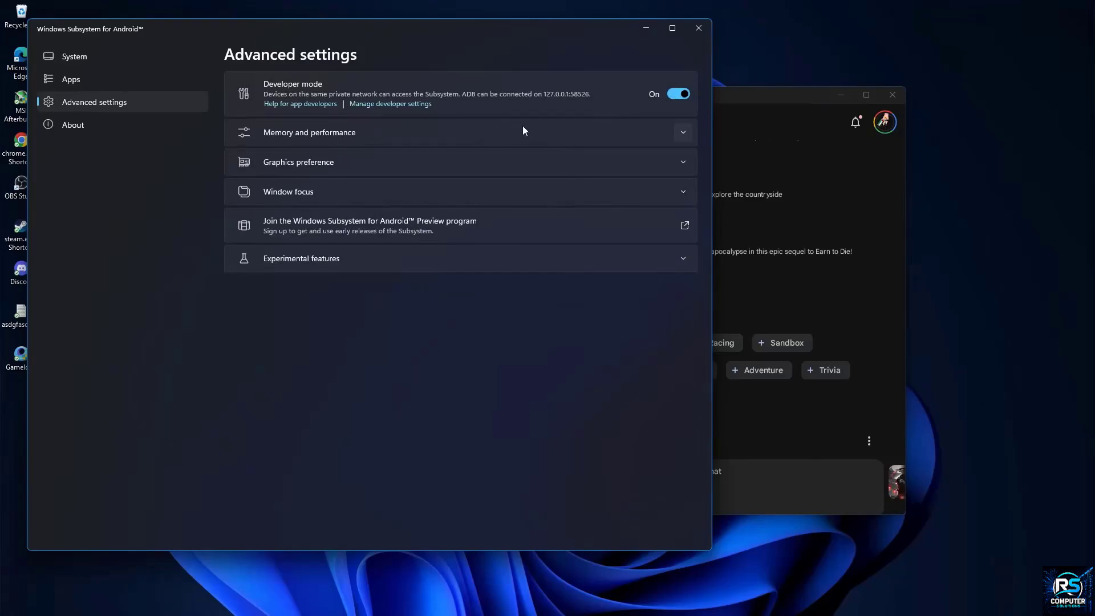
pyautogui.click(383, 105)
# Allow Windows Subsystem for Android to access public and private networks, and look through the developer options.
pyautogui.scroll(-3, 484, 313)
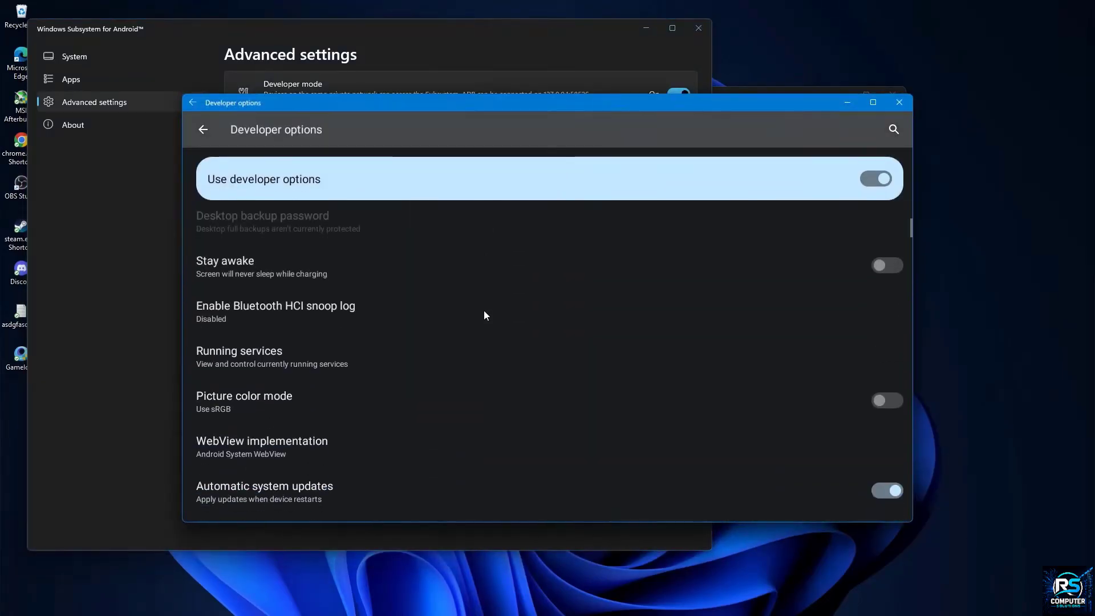
pyautogui.scroll(-3, 485, 312)
pyautogui.scroll(2, 484, 311)
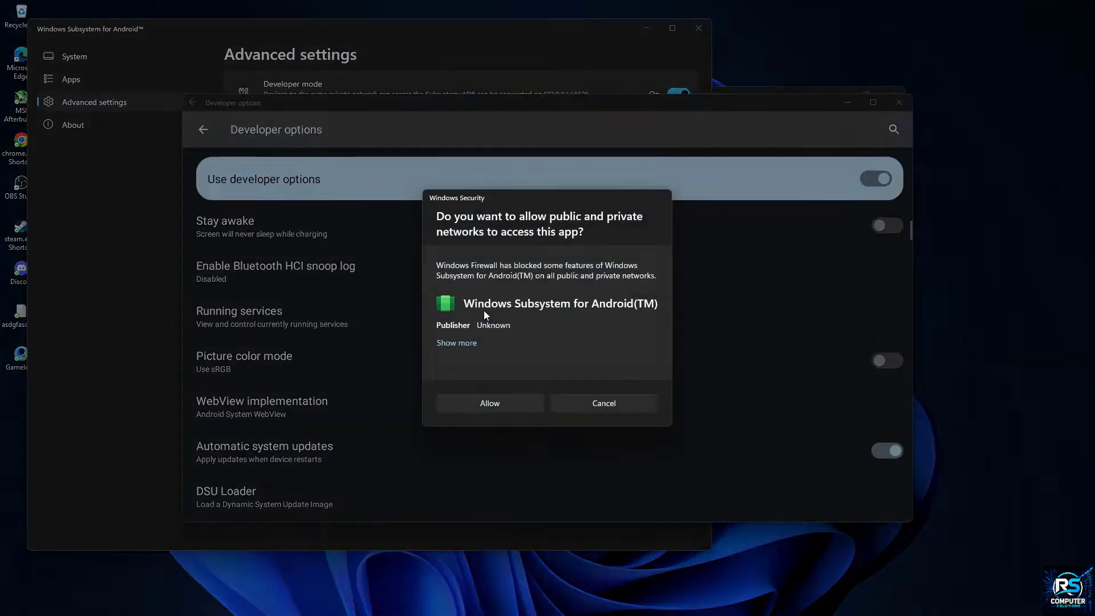
pyautogui.click(512, 400)
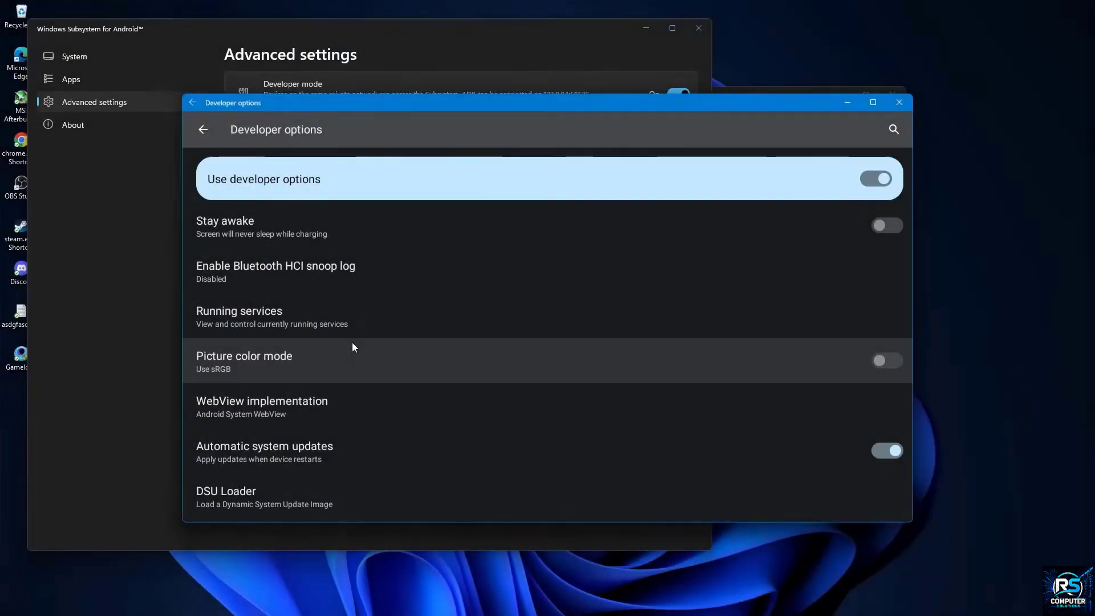
pyautogui.scroll(3, 352, 347)
pyautogui.scroll(-3, 352, 346)
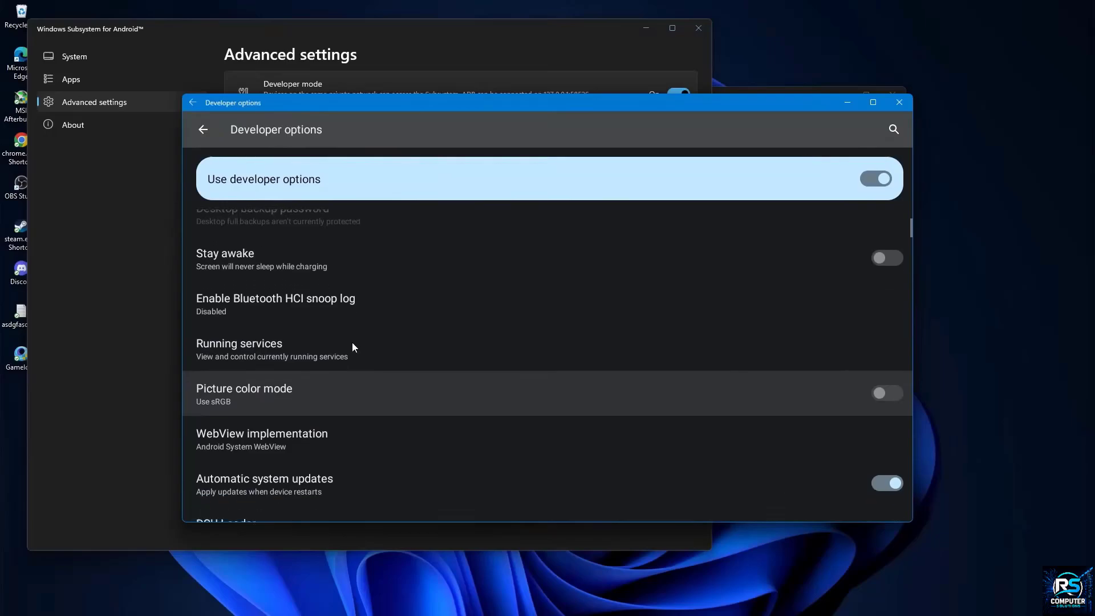
pyautogui.scroll(-5, 352, 347)
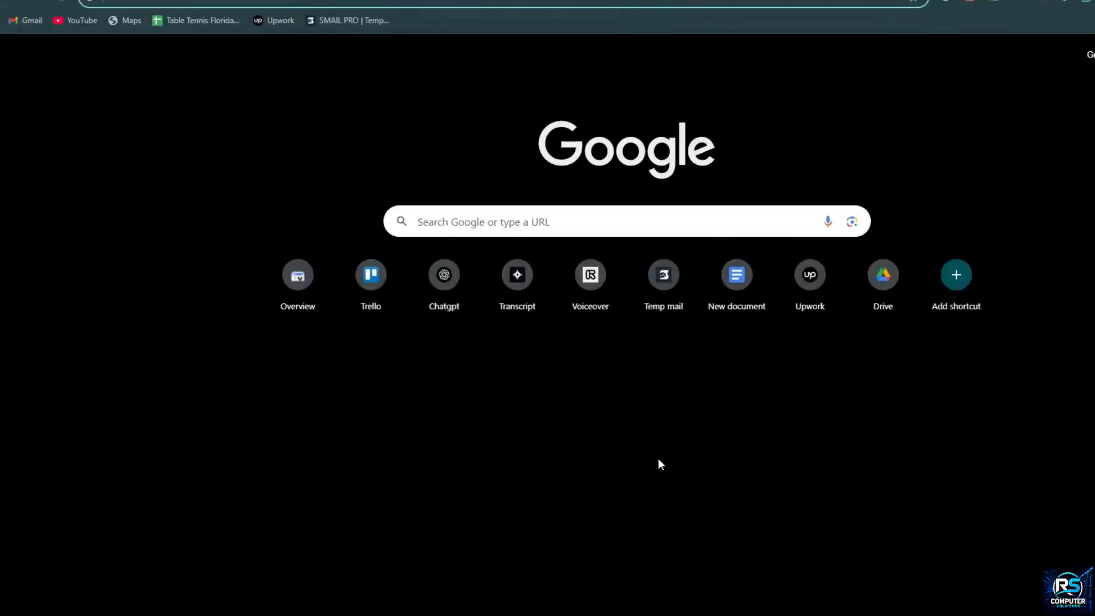
# Search the web for "wsa pacman" and go to the WSA-pacman v1.5.0 release files in the GitHub repository.
pyautogui.write('wsa')
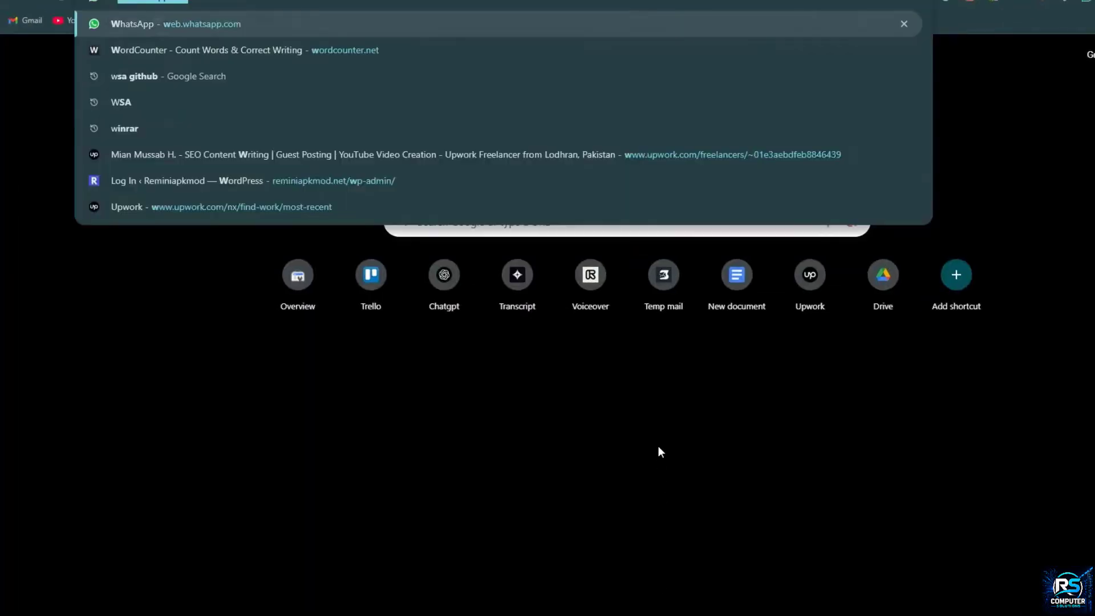
pyautogui.write(' pac')
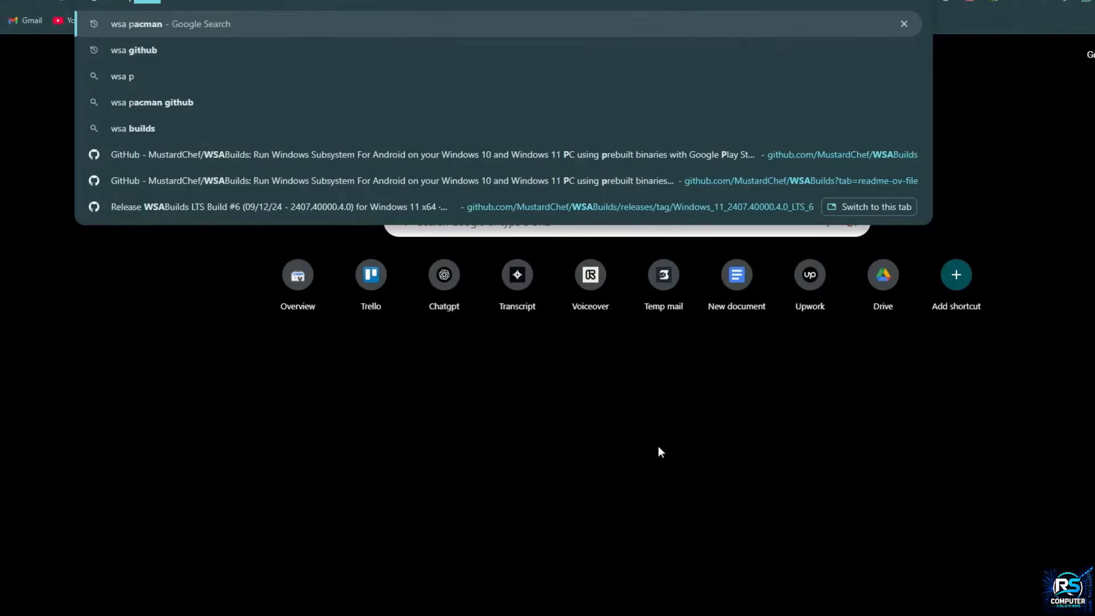
pyautogui.write('man')
pyautogui.press('Return')
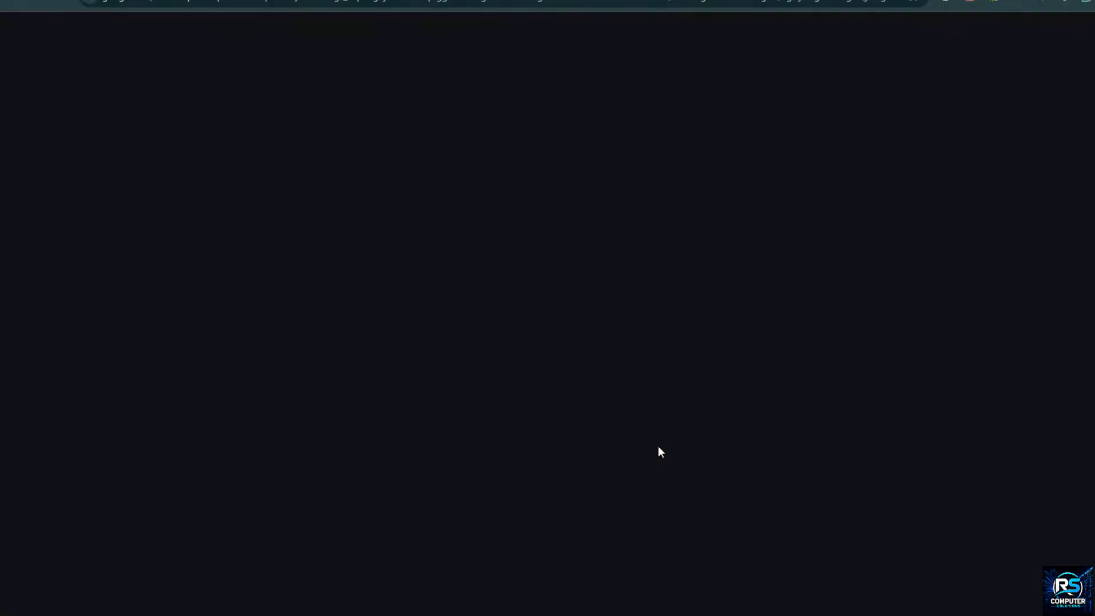
pyautogui.click(255, 170)
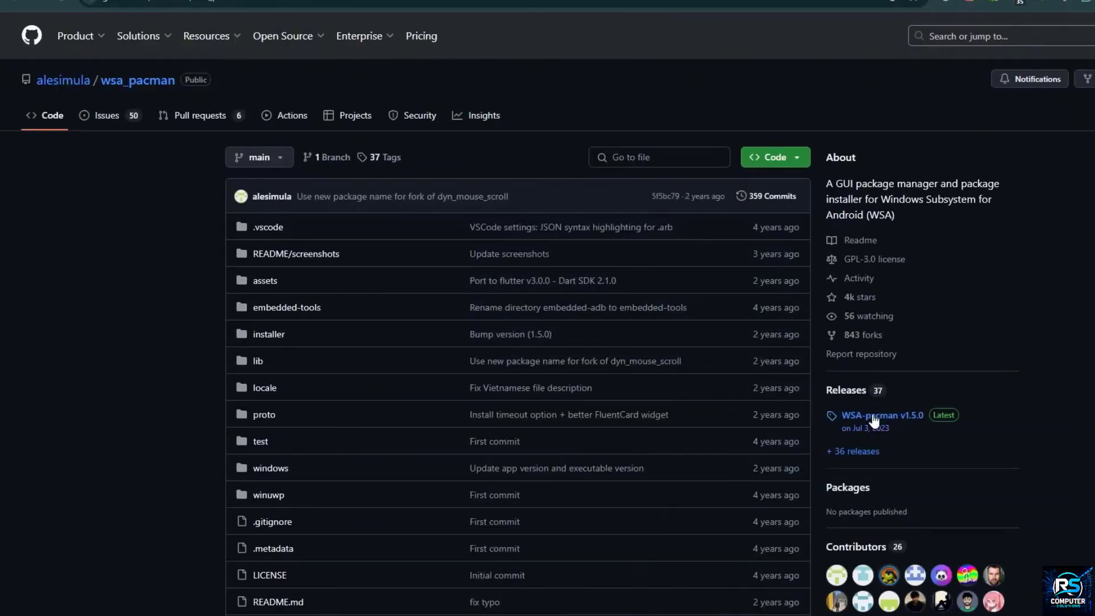
pyautogui.click(847, 417)
pyautogui.scroll(-1, 536, 386)
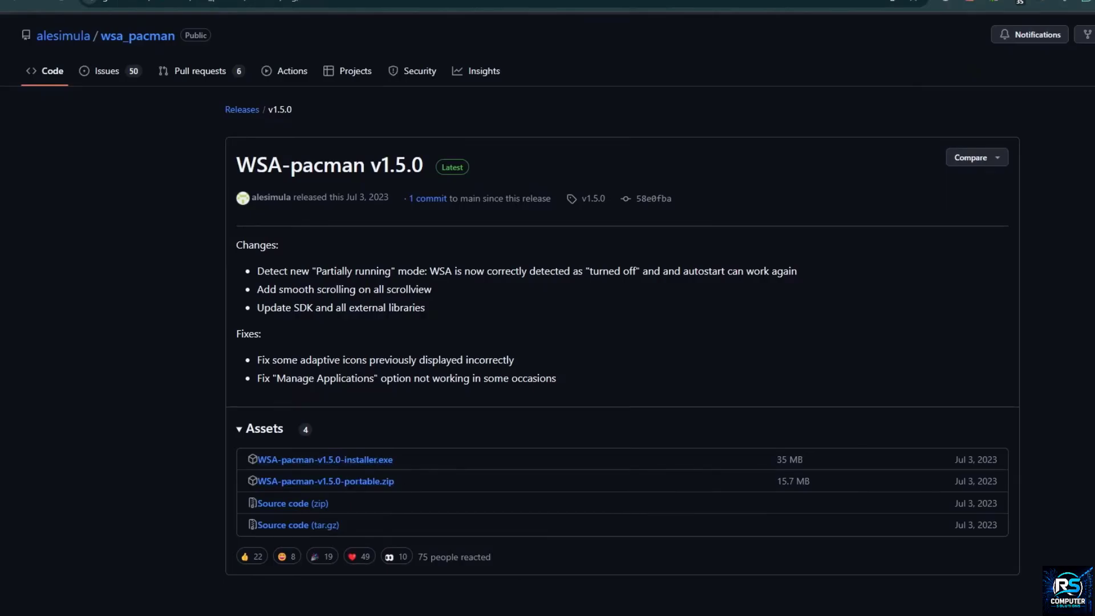
# Run WSA-pacman-v1.5.0-installer.exe from the WSA folder on drive E and complete the setup with the default Start Menu folder.
pyautogui.click(562, 565)
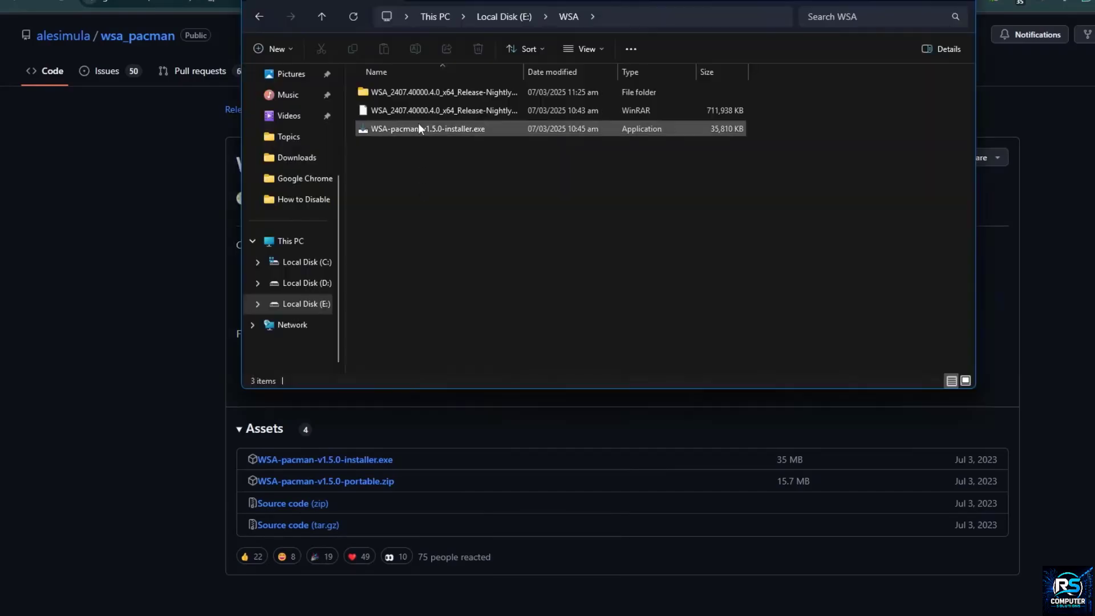
pyautogui.doubleClick(429, 128)
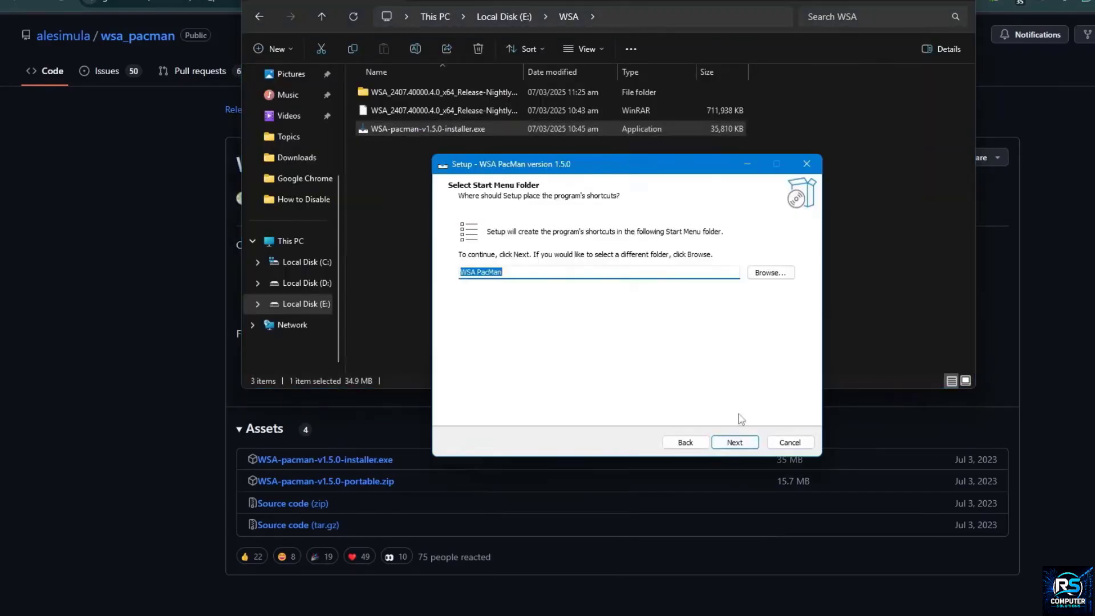
pyautogui.click(729, 374)
pyautogui.click(729, 374)
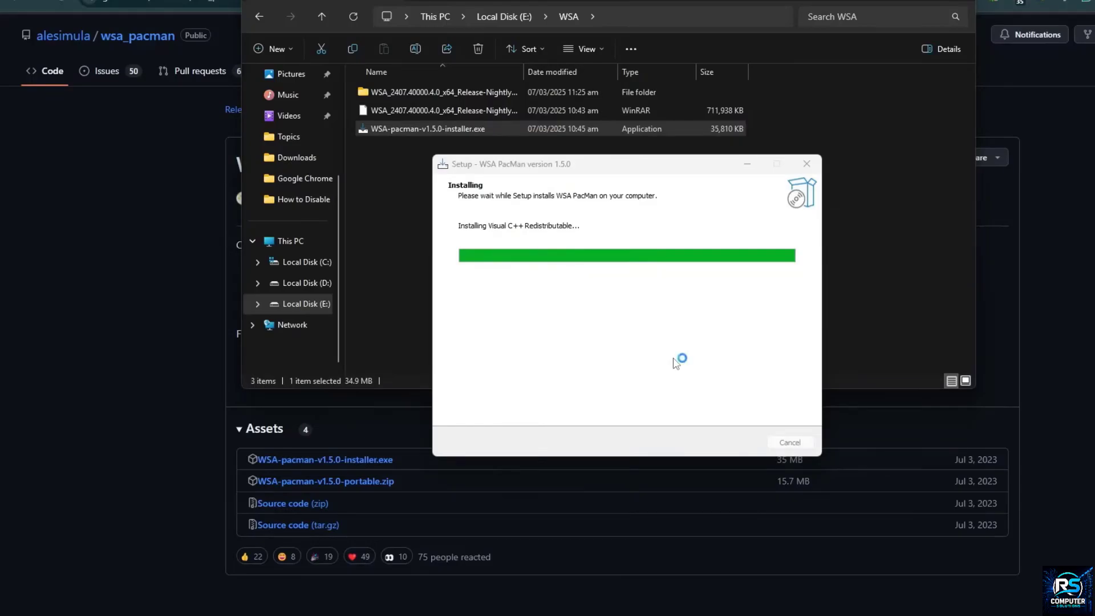
pyautogui.click(649, 268)
pyautogui.click(741, 441)
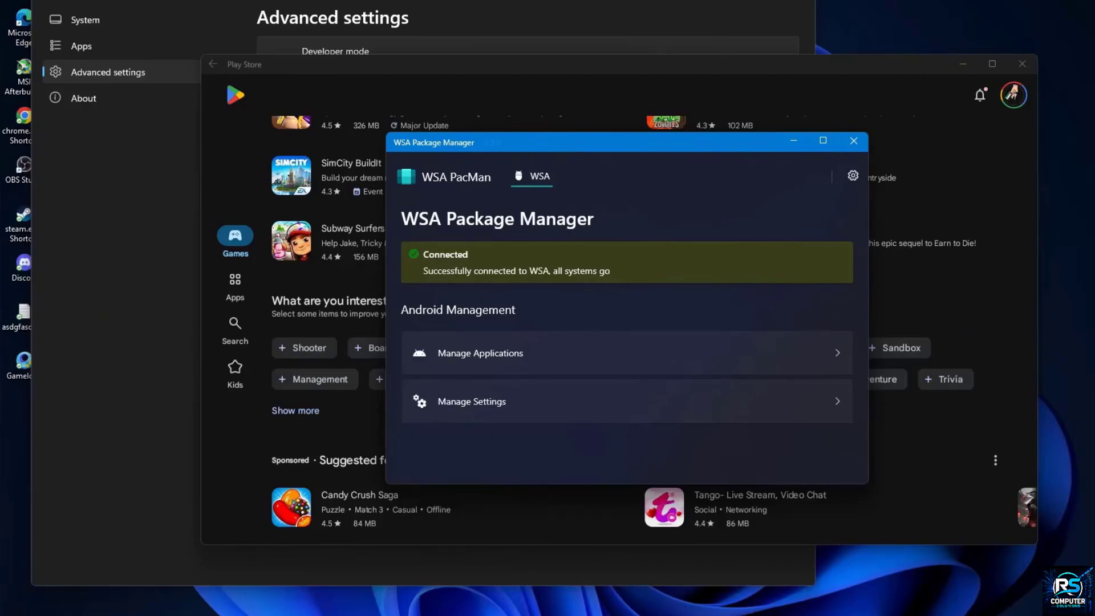
# Set WSA Package Manager to always open APK files and install the Instagram APK from Downloads with a desktop shortcut.
pyautogui.hotkey('alt', 'Tab')
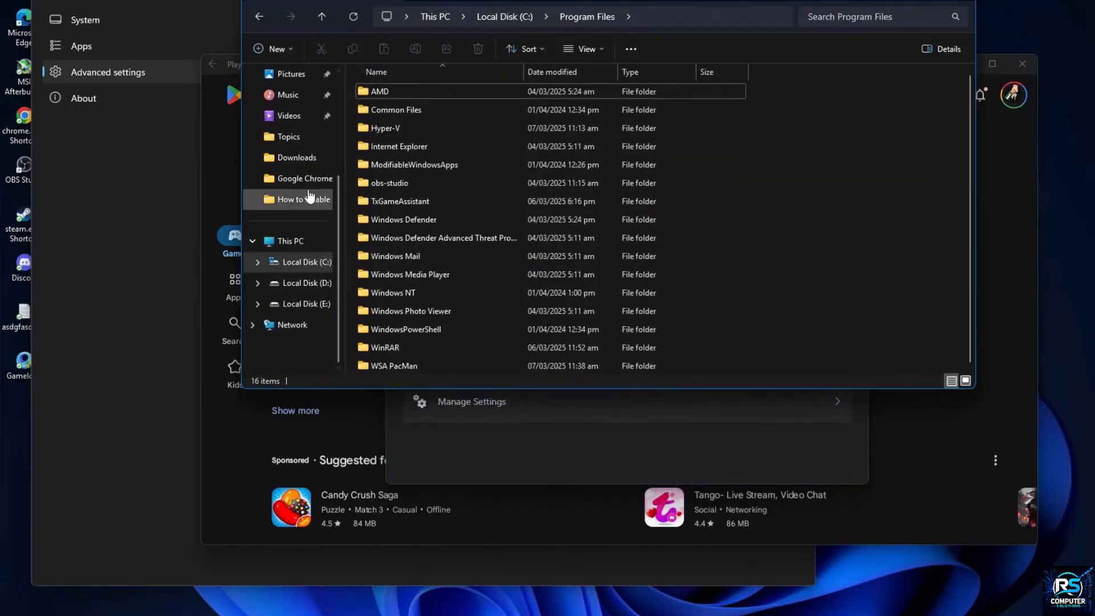
pyautogui.scroll(3, 298, 108)
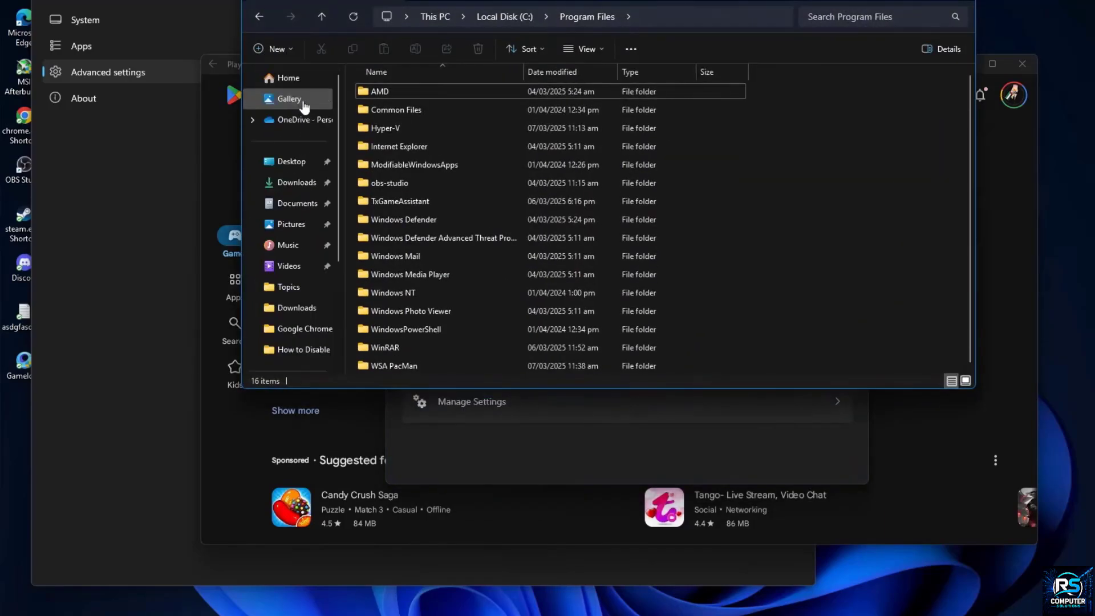
pyautogui.click(298, 183)
pyautogui.doubleClick(396, 112)
pyautogui.click(587, 251)
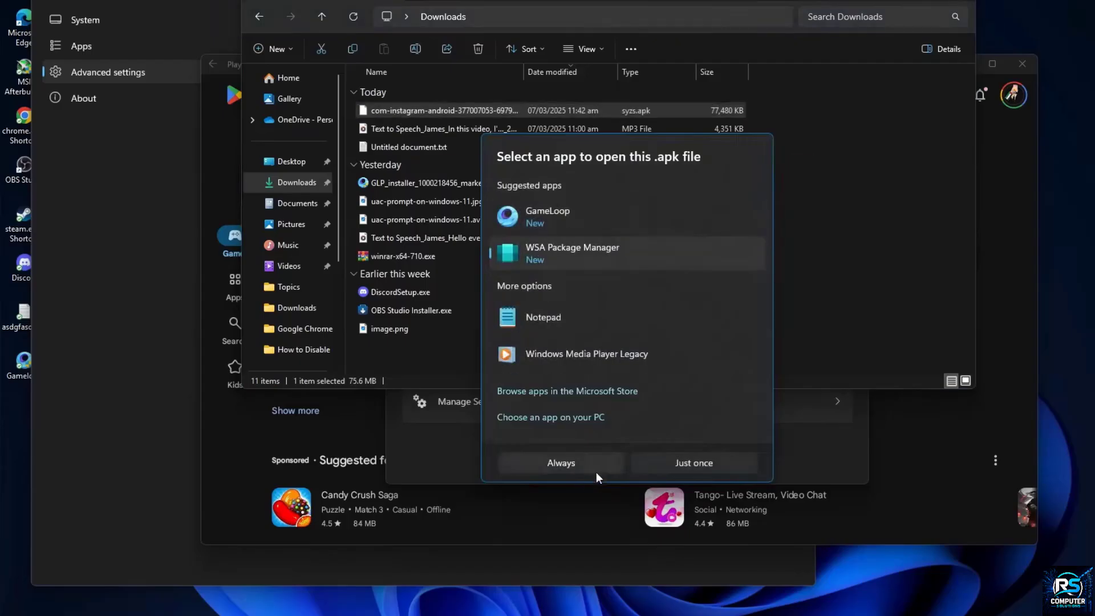
pyautogui.click(597, 469)
pyautogui.click(745, 401)
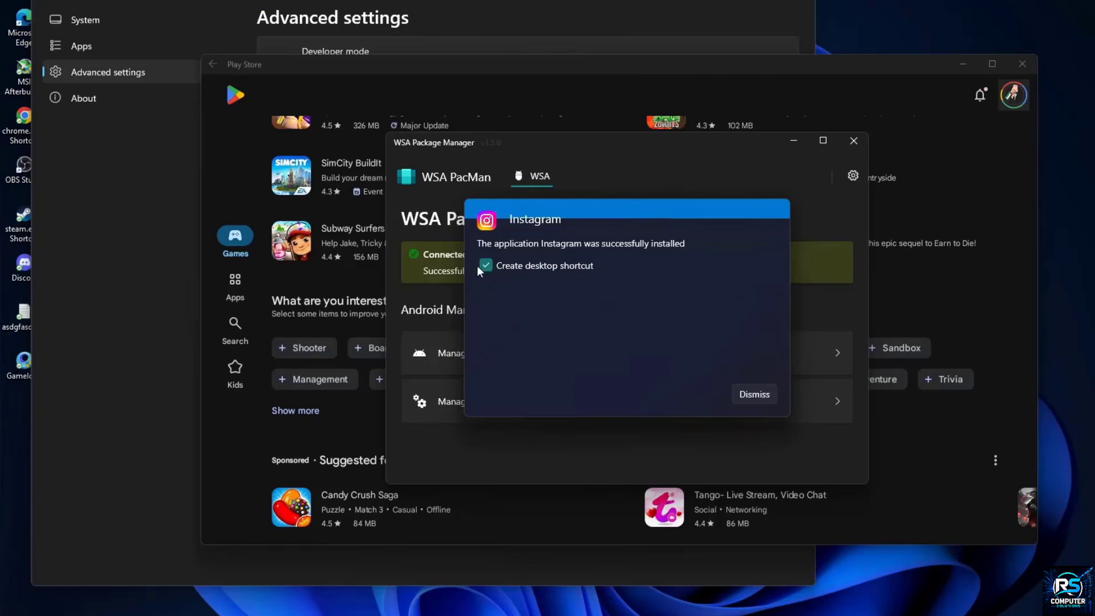
pyautogui.click(757, 395)
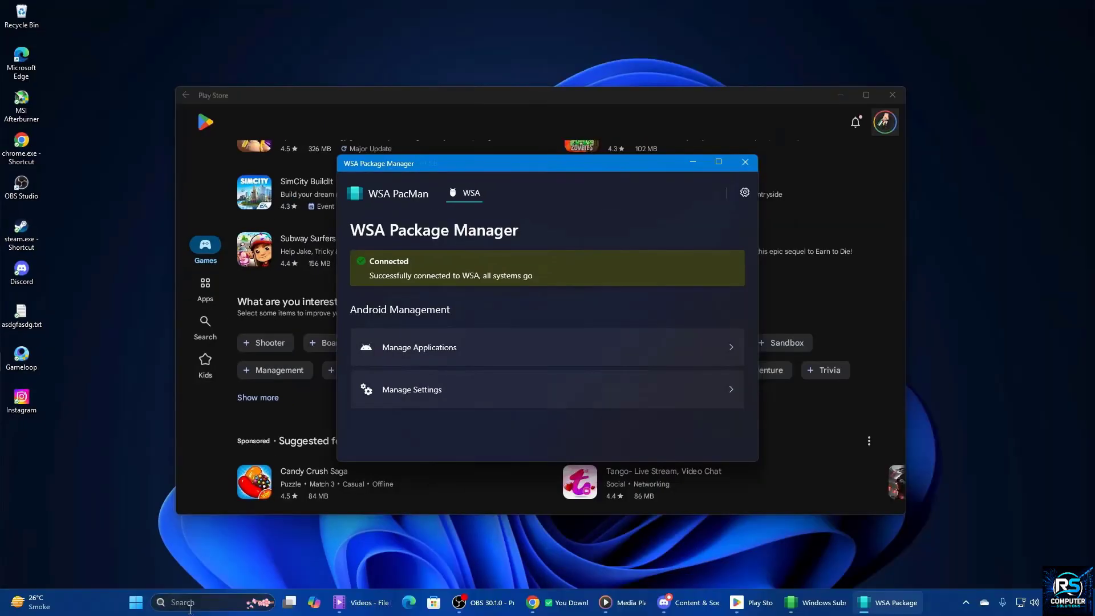
# Go to the installed apps list in Windows Settings and find Windows Subsystem for Android and Android Apps.
pyautogui.click(188, 602)
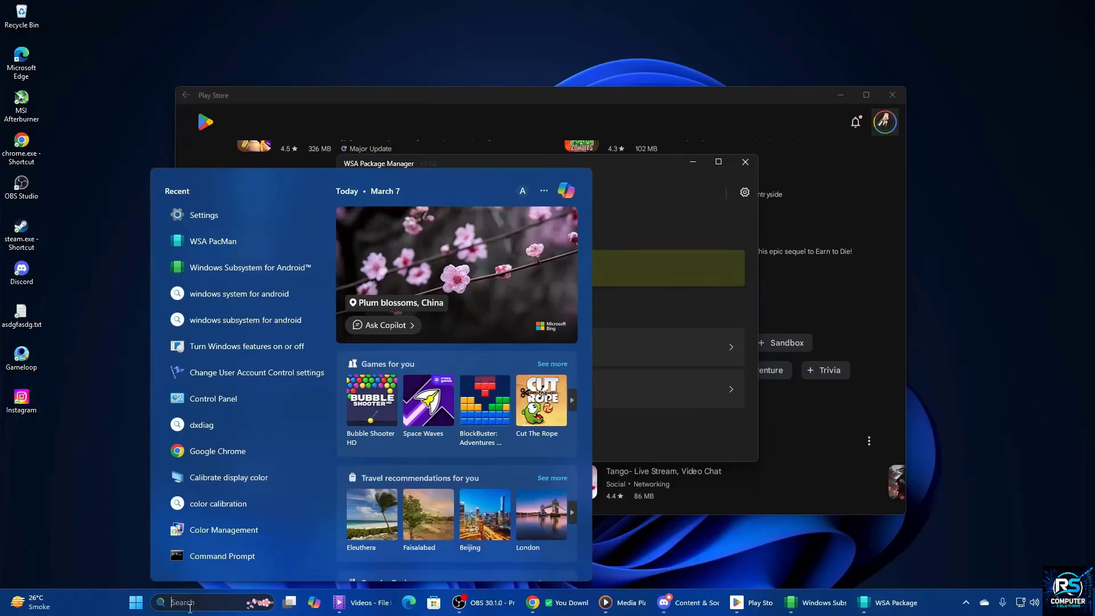
pyautogui.click(211, 221)
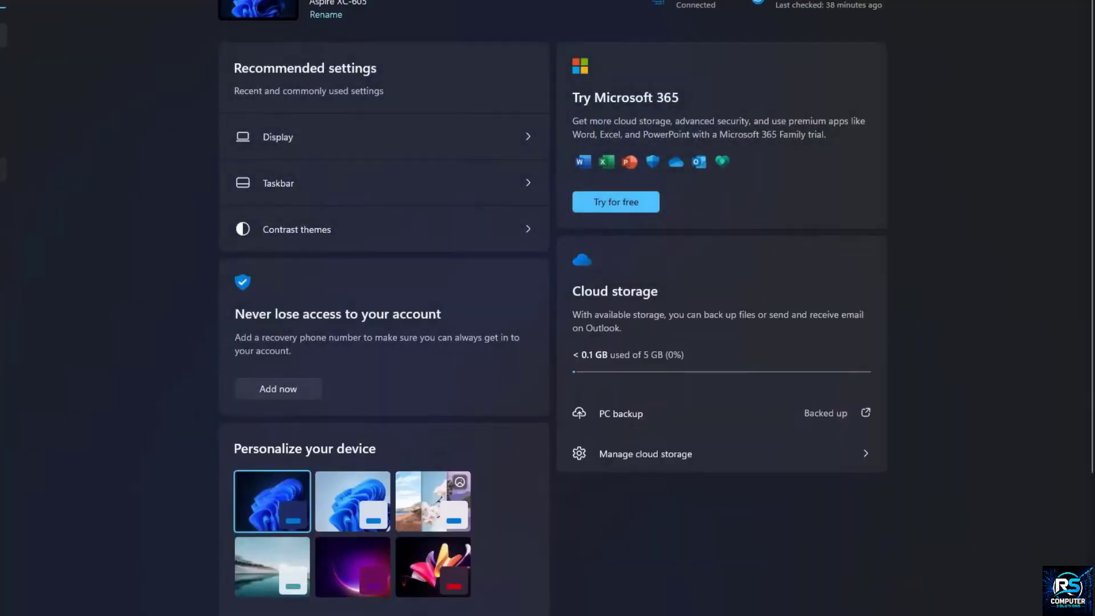
pyautogui.click(17, 163)
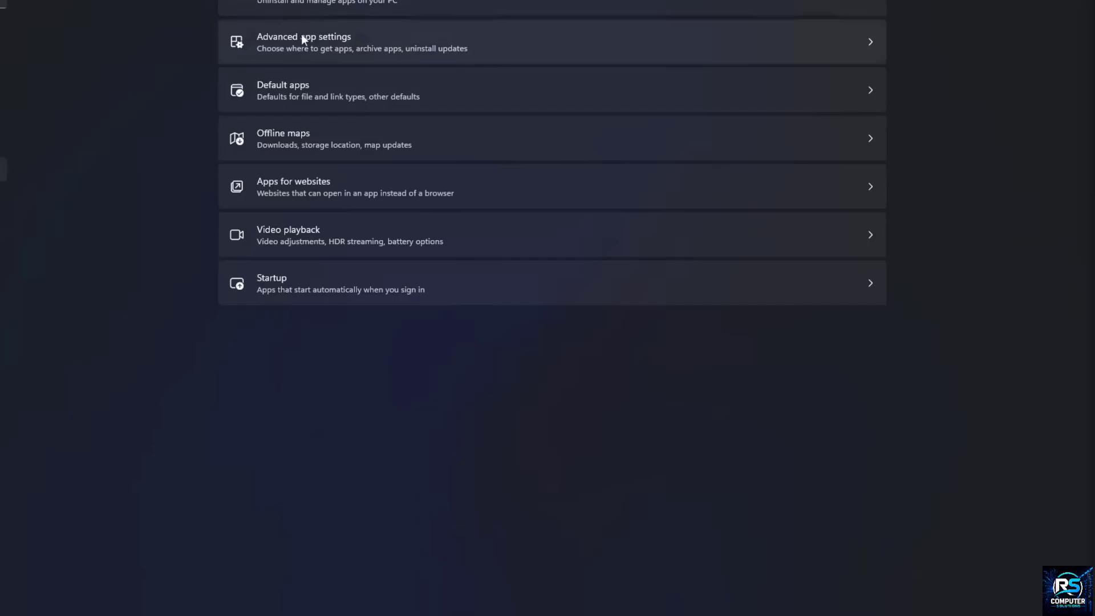
pyautogui.click(362, 3)
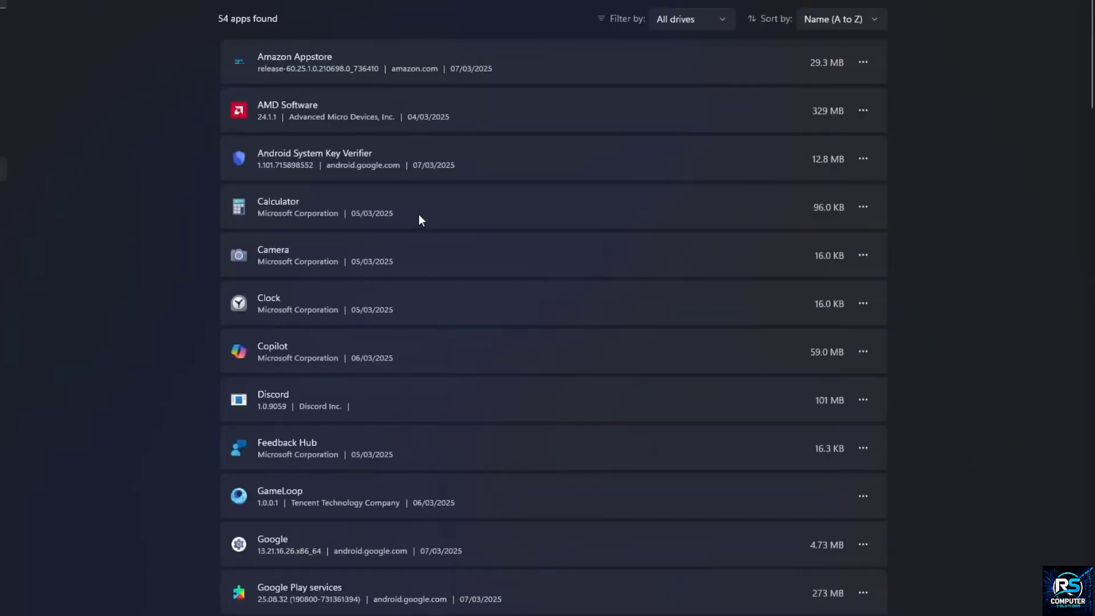
pyautogui.scroll(-3, 513, 240)
pyautogui.scroll(-15, 520, 244)
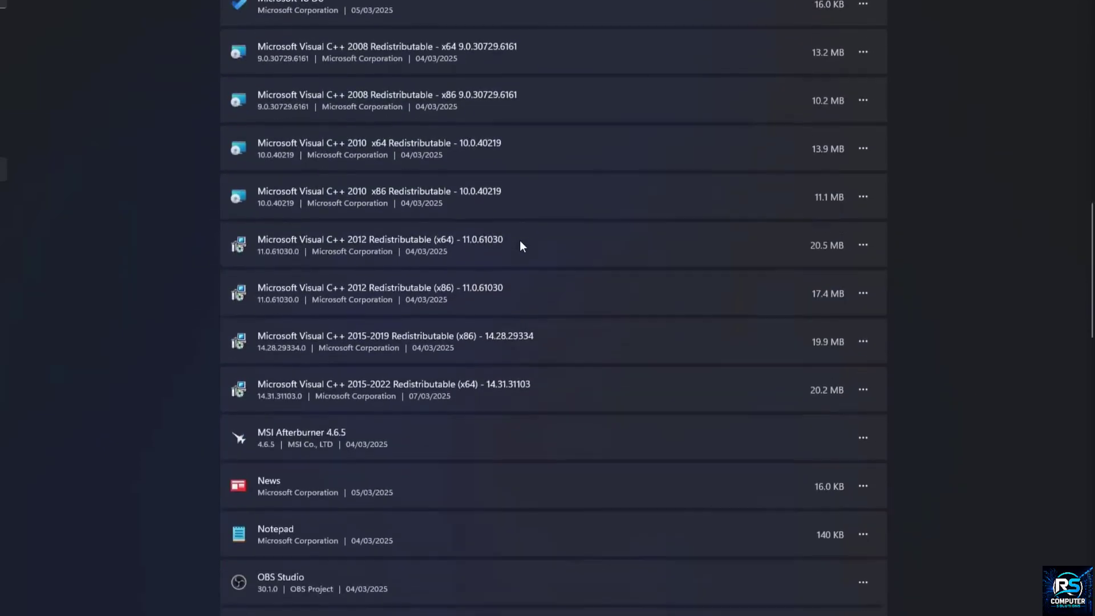
pyautogui.scroll(-15, 521, 245)
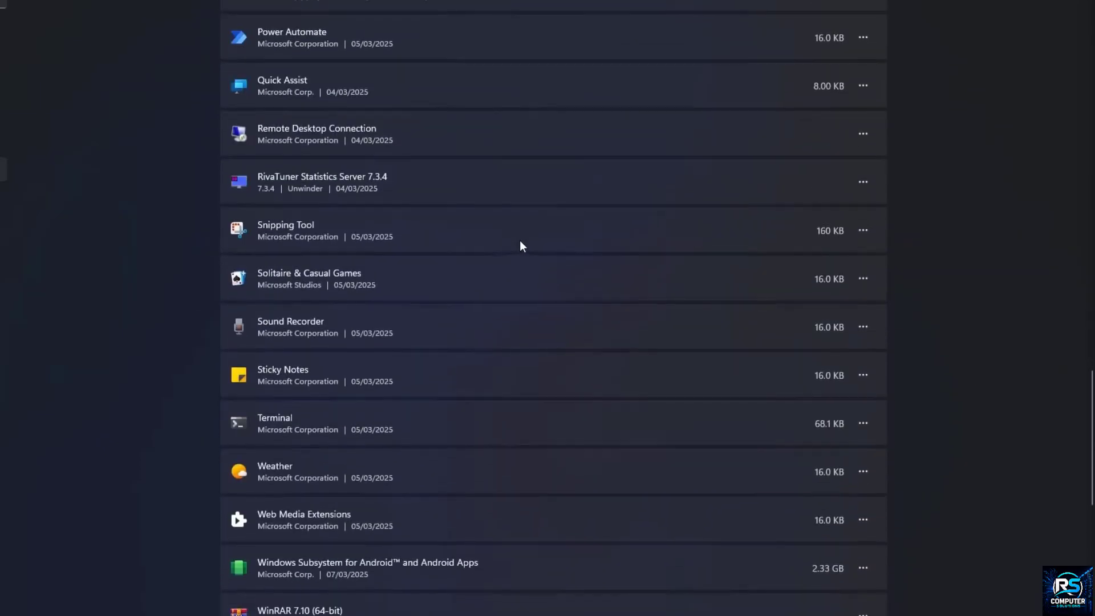
pyautogui.scroll(-10, 520, 245)
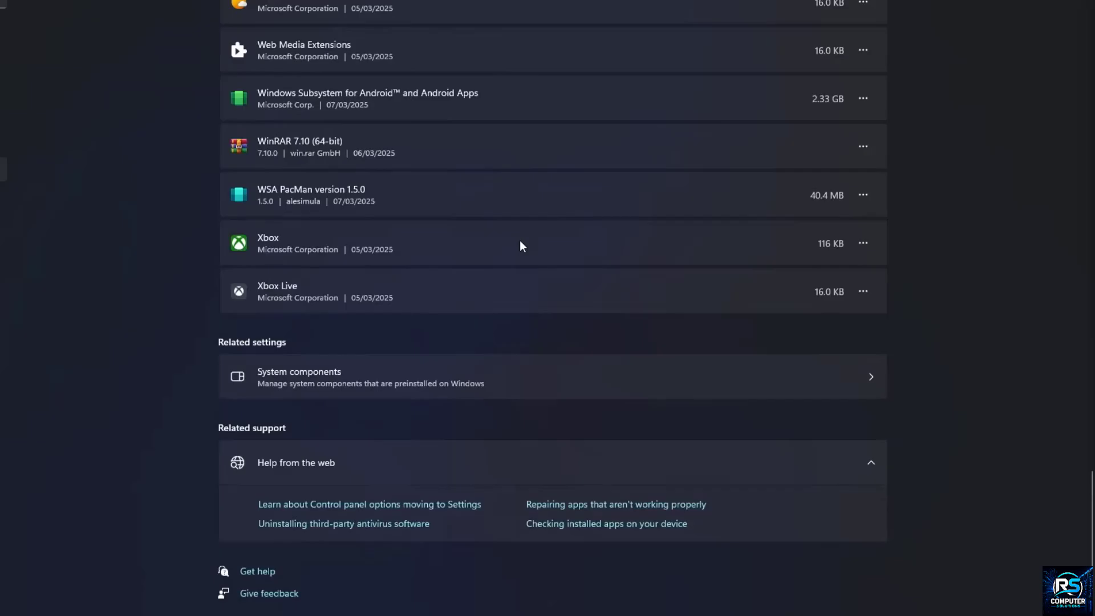